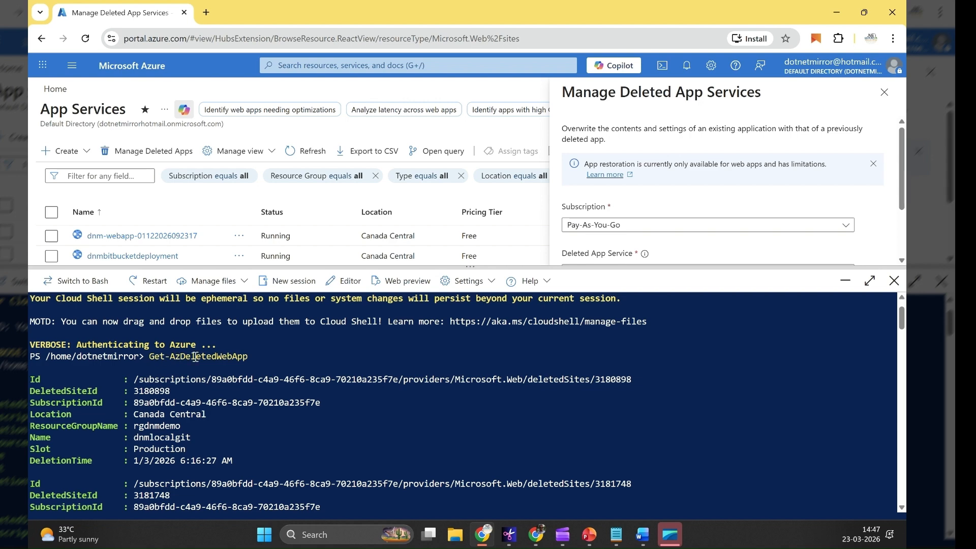
# Step: Review the deleted web apps in the Get-AzDeletedWebApp output and compare them with the apps offered under Deleted App Service
pyautogui.scroll(-7, 144, 424)
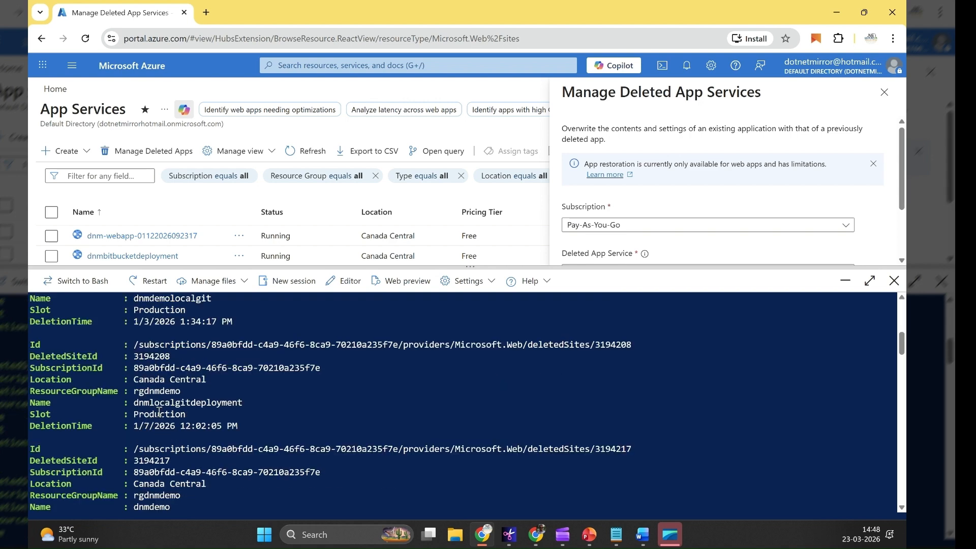
pyautogui.moveTo(142, 382); pyautogui.dragTo(156, 394)
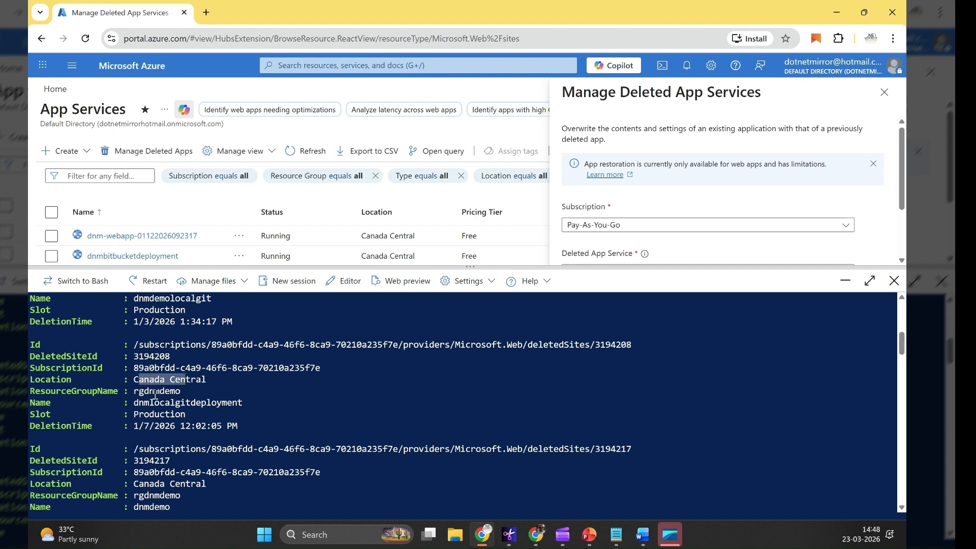
pyautogui.doubleClick(137, 391)
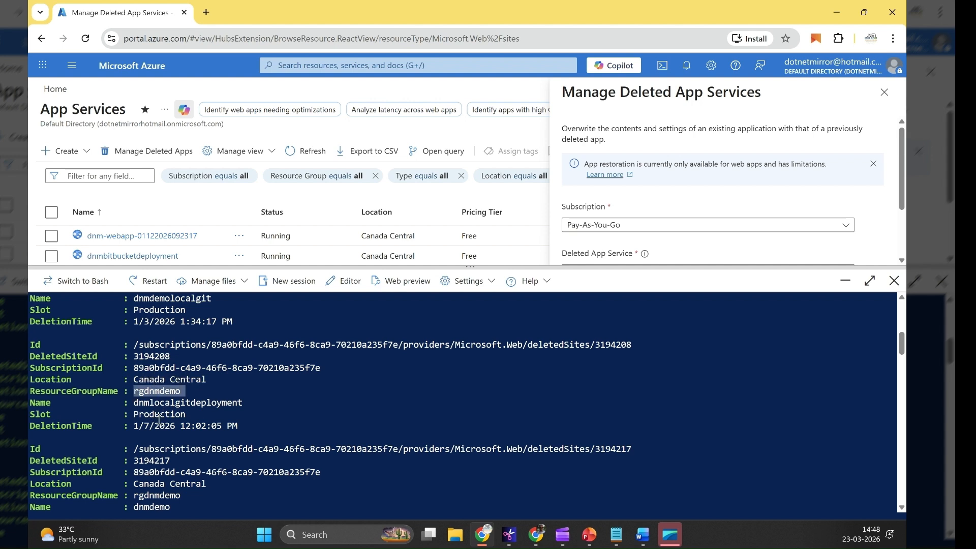
pyautogui.moveTo(145, 414); pyautogui.dragTo(211, 425)
pyautogui.moveTo(204, 345); pyautogui.dragTo(311, 345)
pyautogui.scroll(-7, 157, 454)
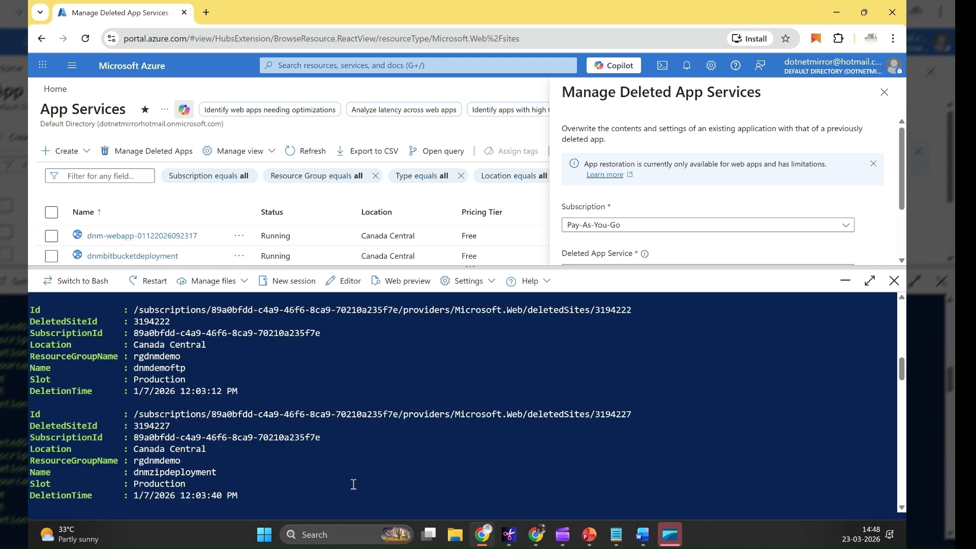
pyautogui.scroll(-2, 631, 239)
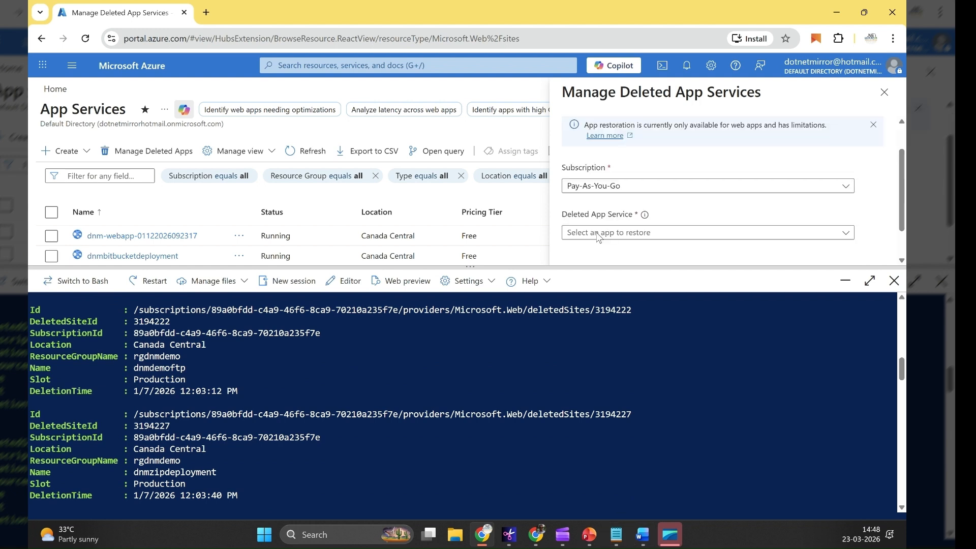
pyautogui.click(597, 193)
pyautogui.scroll(-3, 602, 207)
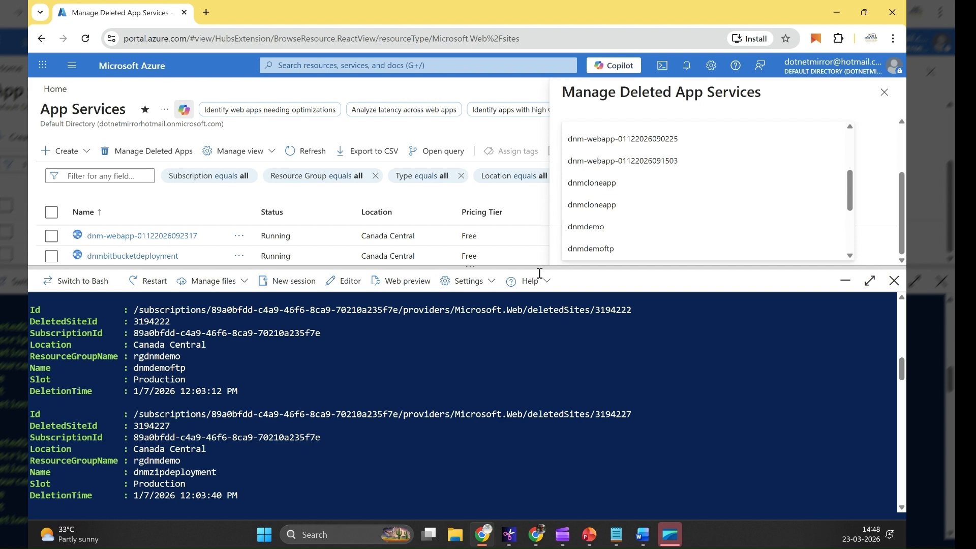
# Step: Switch to Notepad and copy the Get-AzDeletedWebApp command that filters by name dnmcloneapp and location 'Canada Central'
pyautogui.click(616, 541)
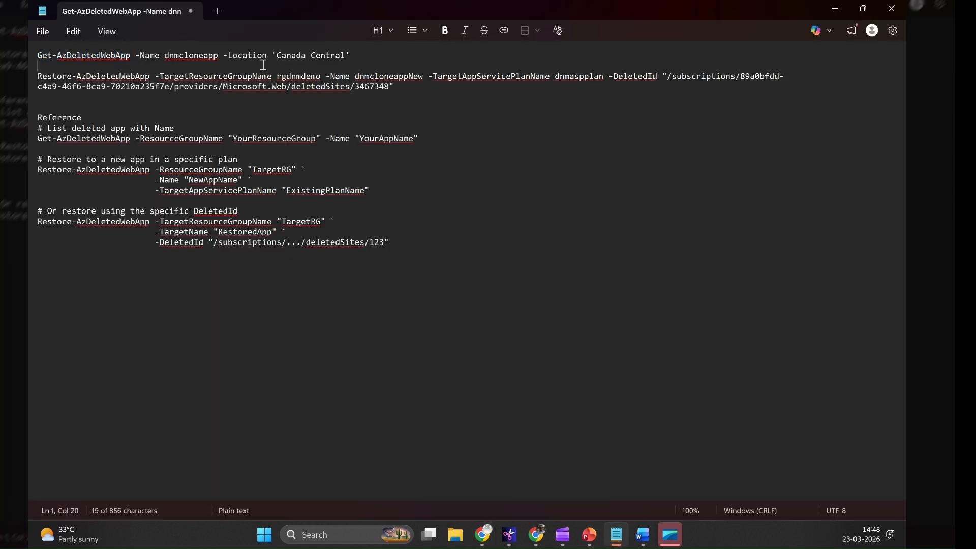
pyautogui.moveTo(351, 56); pyautogui.dragTo(30, 58)
pyautogui.hotkey('ctrl', 'c')
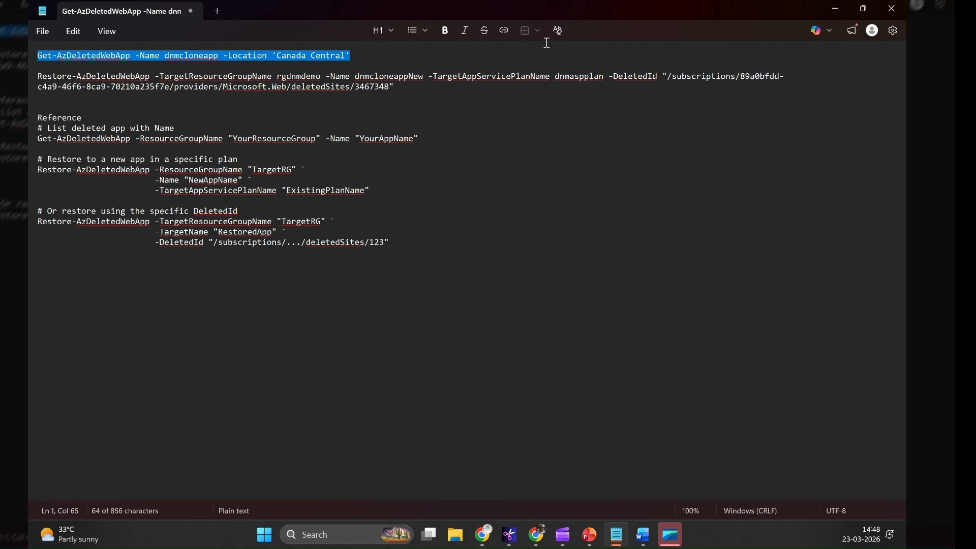
pyautogui.click(836, 8)
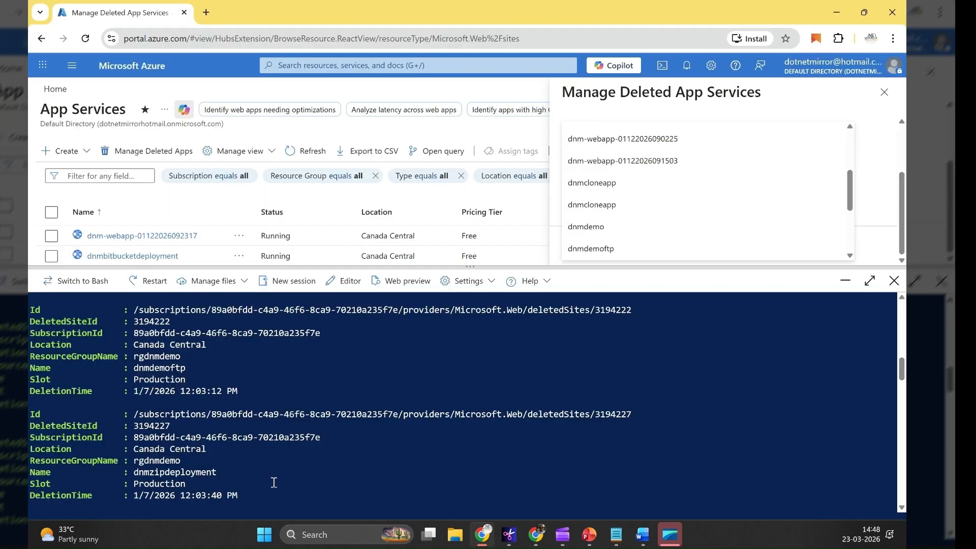
# Step: Run Get-AzDeletedWebApp -Name dnmcloneapp -Location 'Canada Central' in Cloud Shell and review the returned entries
pyautogui.scroll(-10, 240, 477)
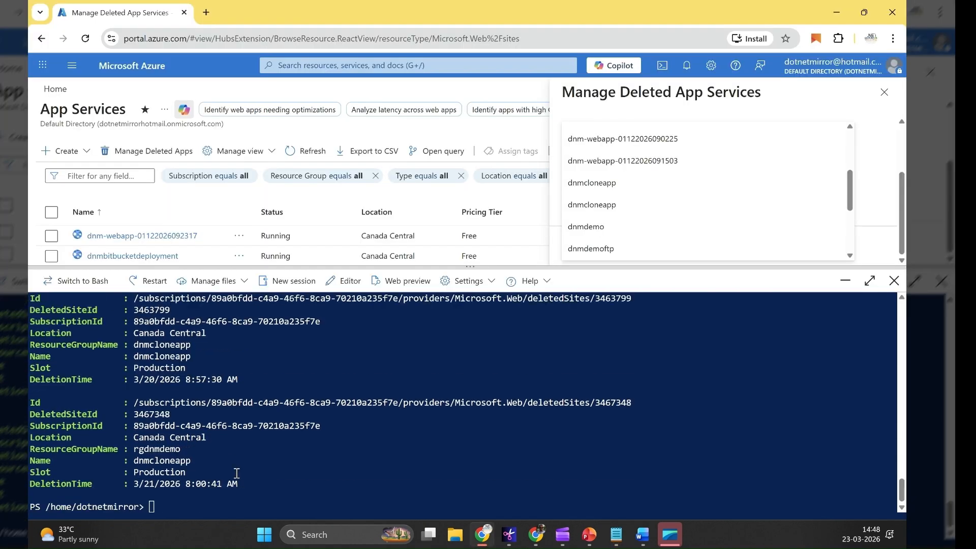
pyautogui.rightClick(179, 513)
pyautogui.click(214, 232)
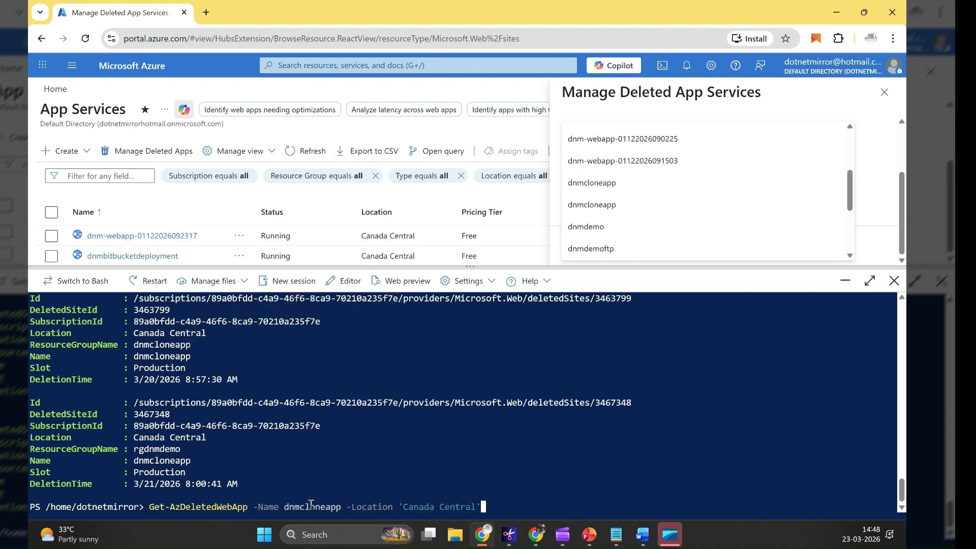
pyautogui.press('Return')
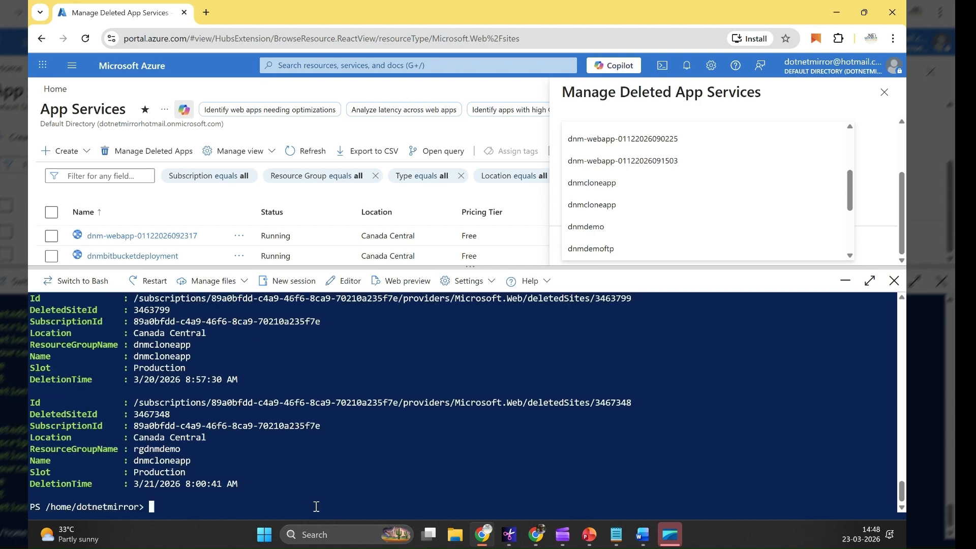
pyautogui.scroll(2, 202, 392)
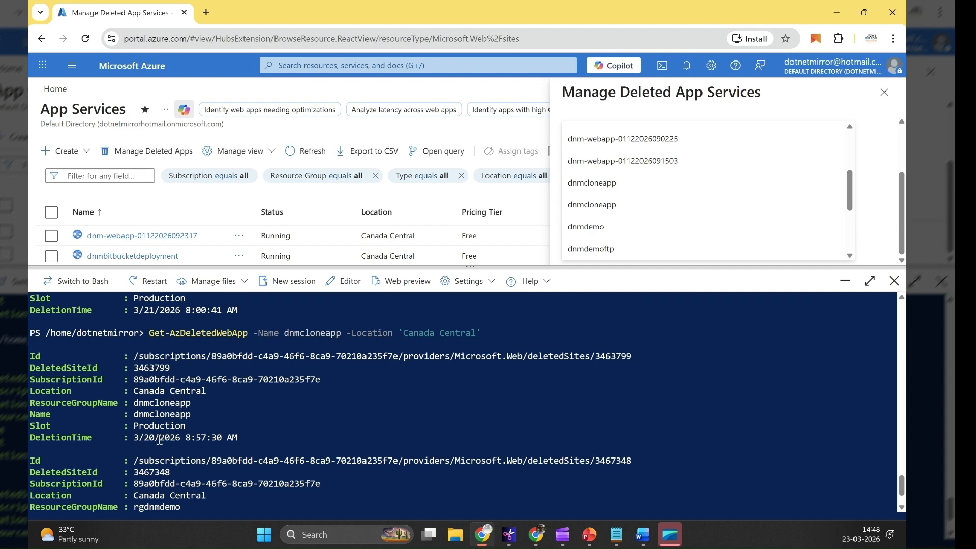
pyautogui.scroll(-2, 159, 440)
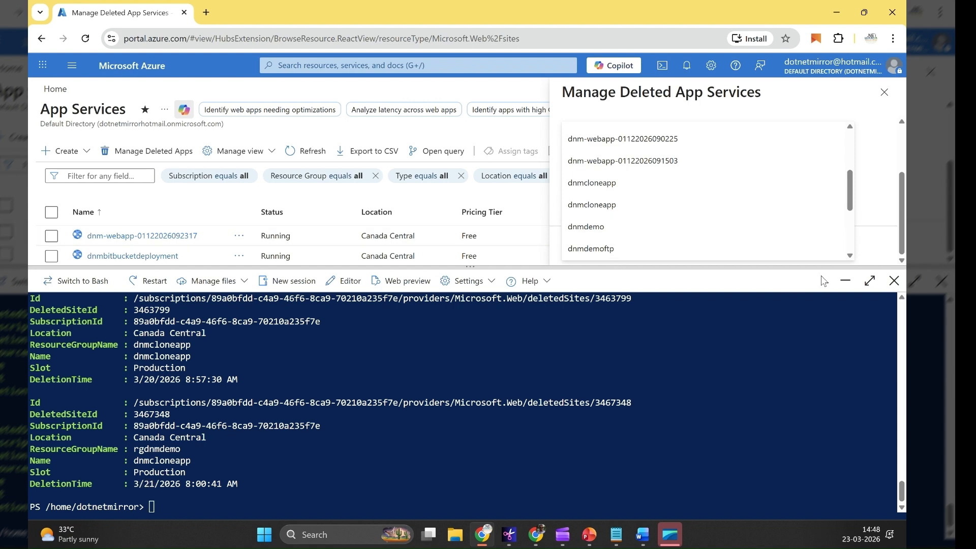
# Step: Minimize Cloud Shell and choose the first dnmcloneapp entry as the deleted app service to restore
pyautogui.click(849, 283)
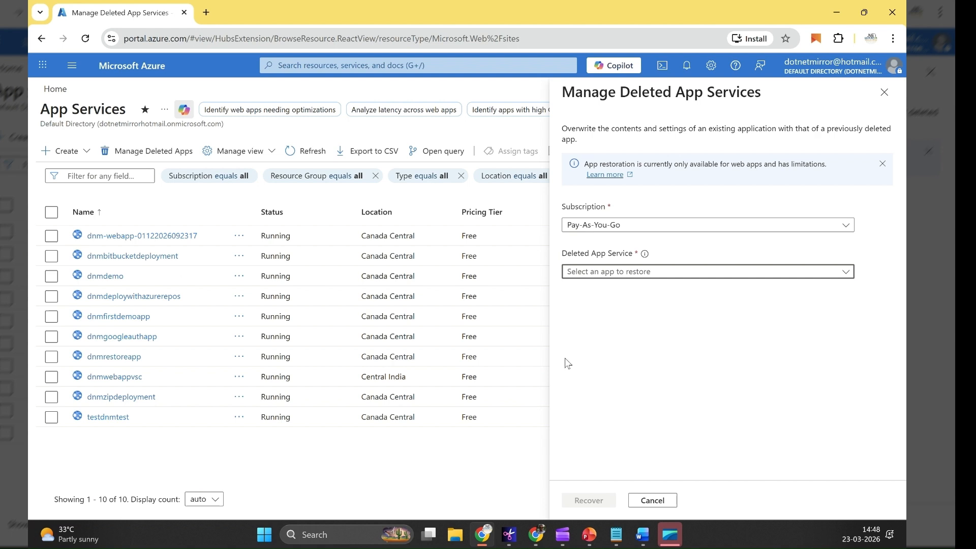
pyautogui.click(621, 274)
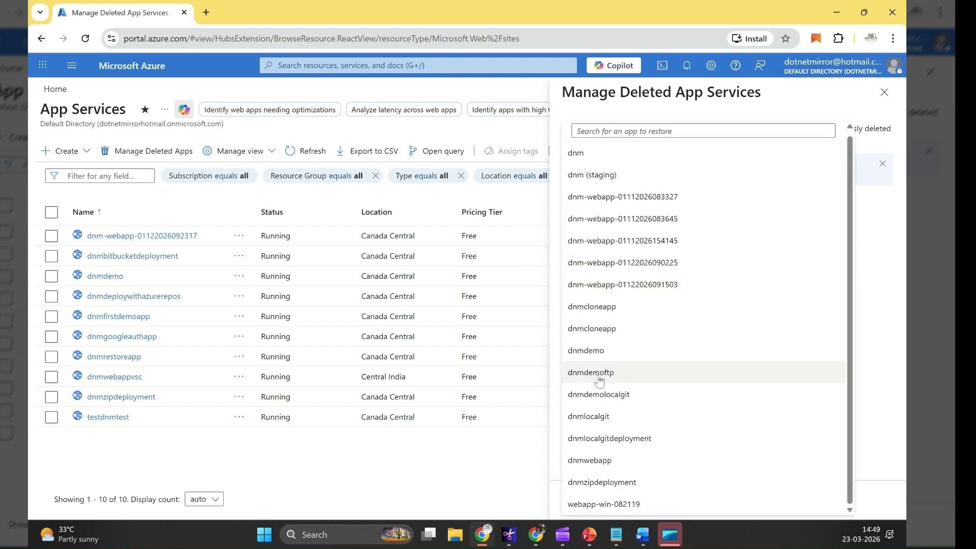
pyautogui.click(605, 315)
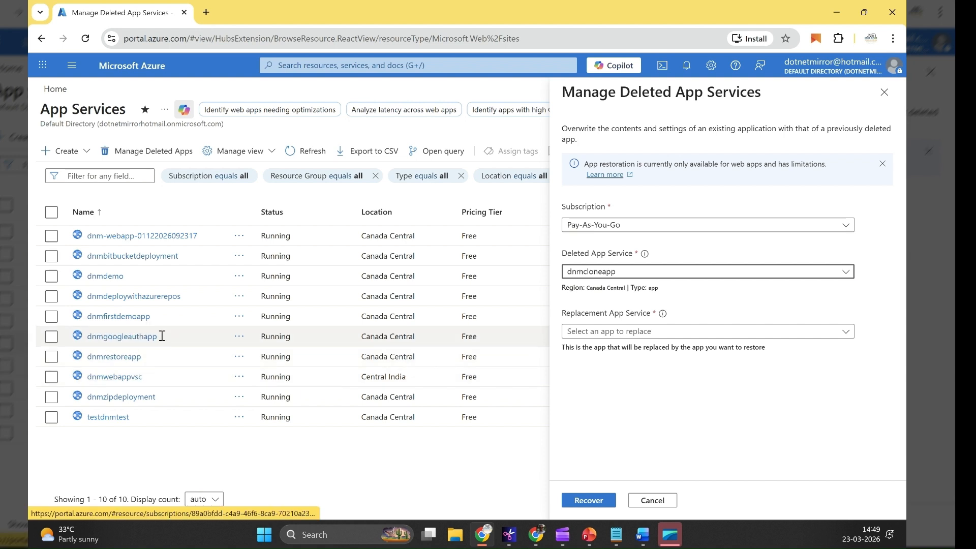
# Step: Open the dnmrestoreapp web app in a separate browser tab and browse its default site to check its current content
pyautogui.keyDown('ctrl'); pyautogui.click(121, 358); pyautogui.keyUp('ctrl')
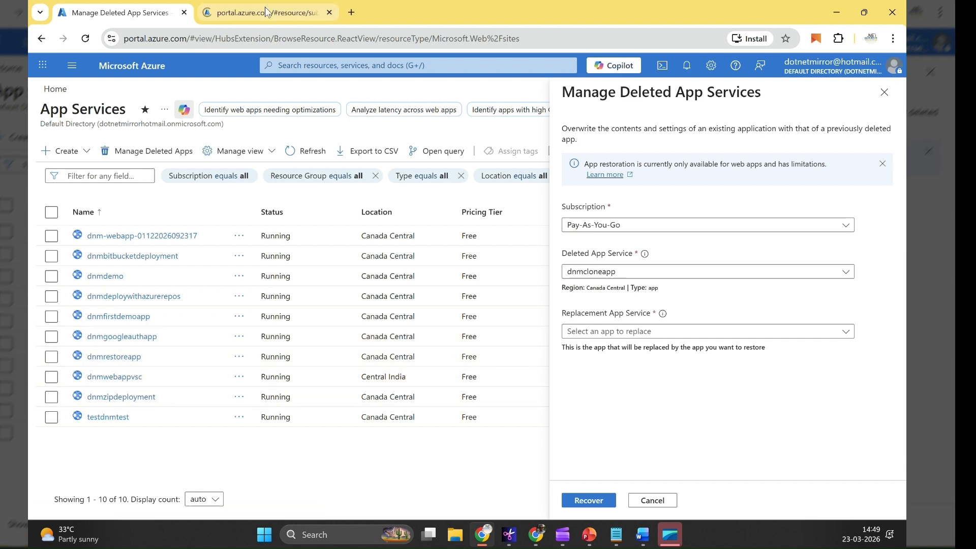
pyautogui.click(260, 15)
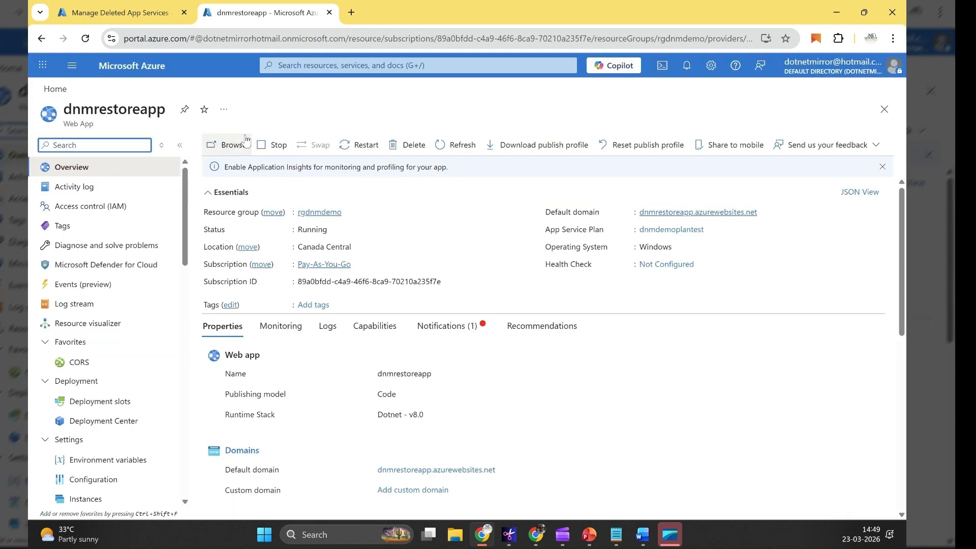
pyautogui.click(238, 140)
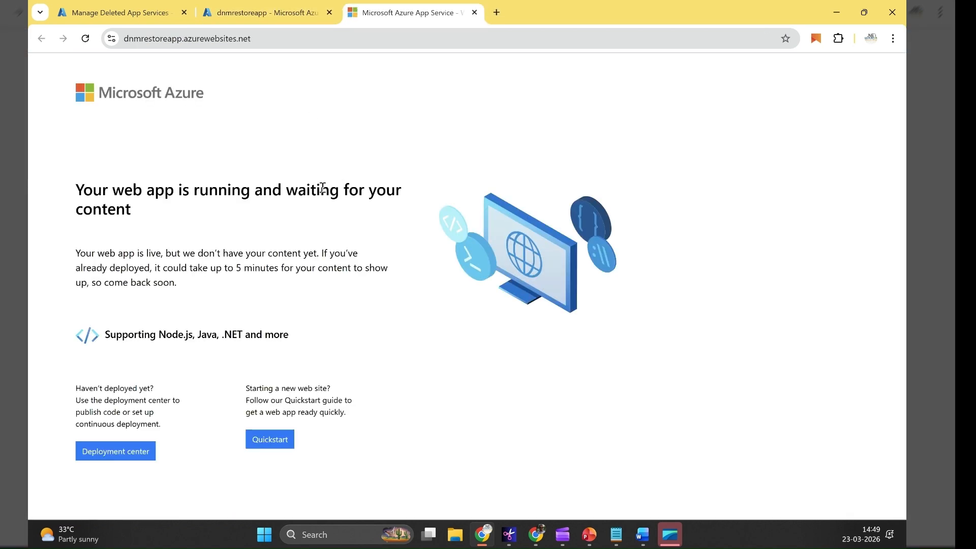
# Step: Try to recover the selected dnmcloneapp over the replacement app dnmrestoreapp with Restore App Configuration enabled
pyautogui.click(154, 10)
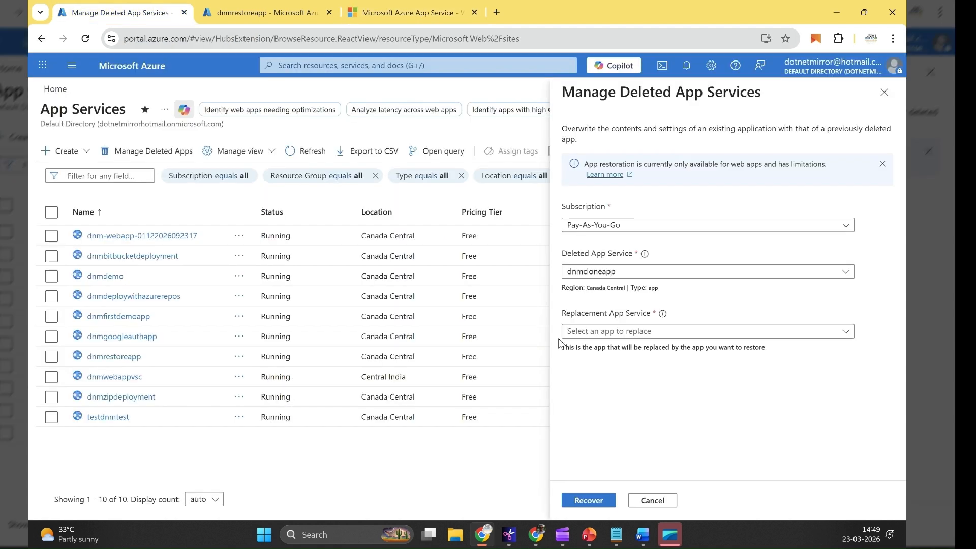
pyautogui.click(631, 331)
pyautogui.click(610, 287)
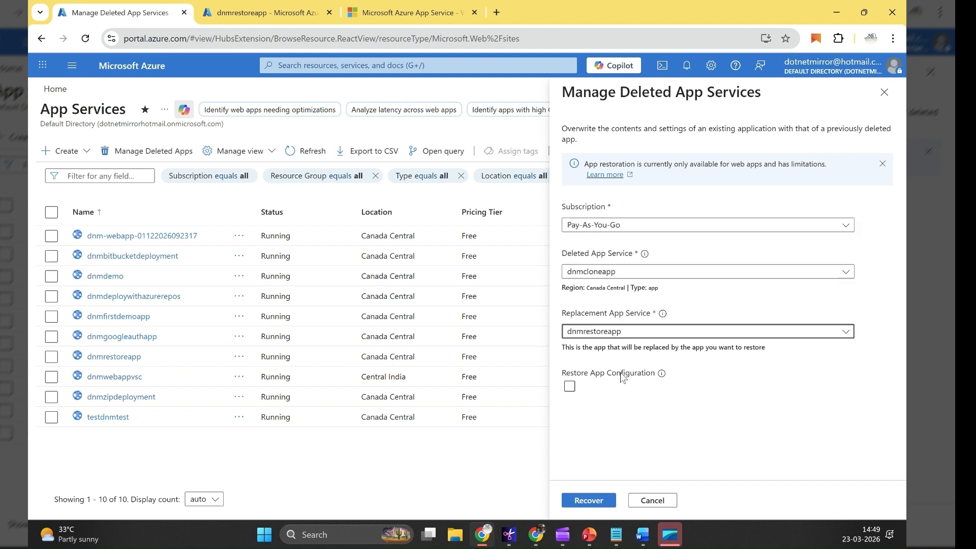
pyautogui.click(570, 388)
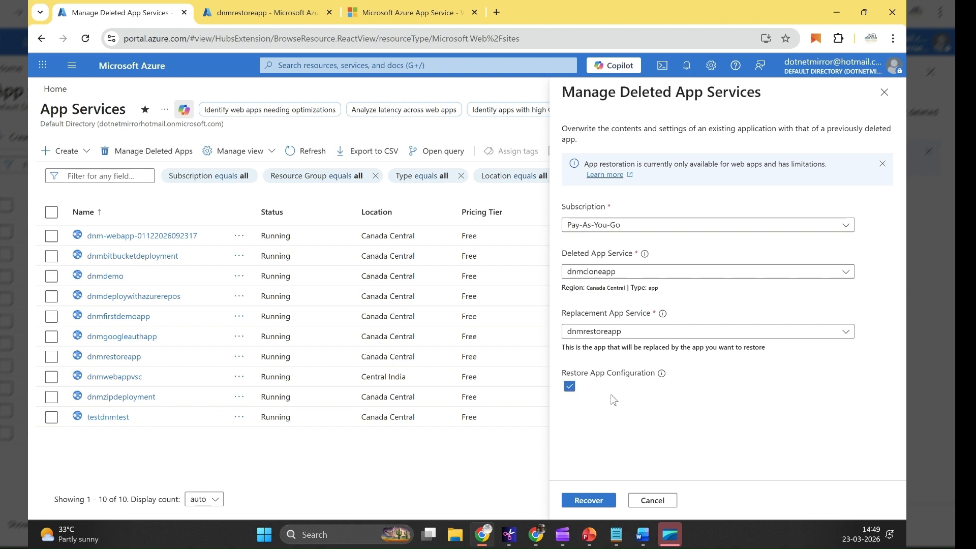
pyautogui.click(588, 500)
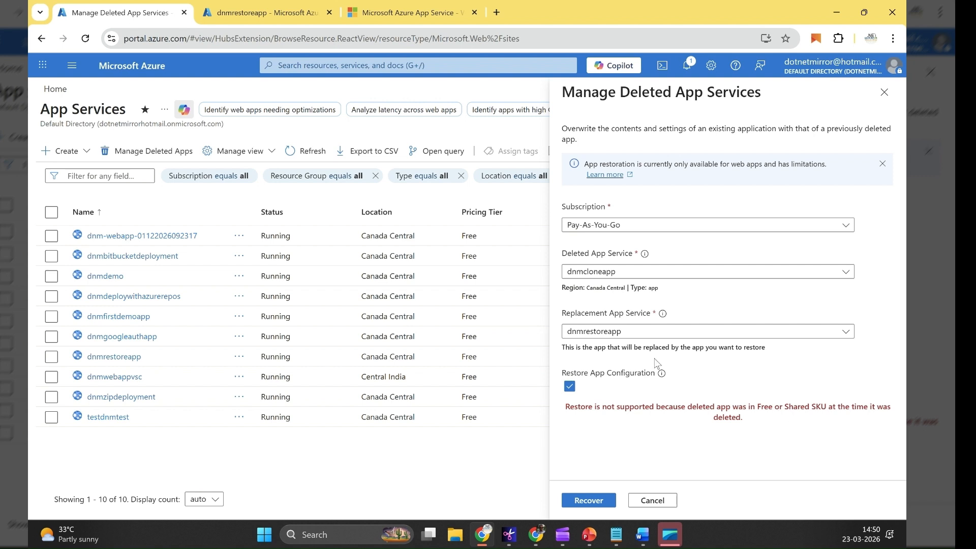
# Step: Select the second dnmcloneapp entry and recover it over dnmrestoreapp with Restore App Configuration enabled
pyautogui.click(610, 334)
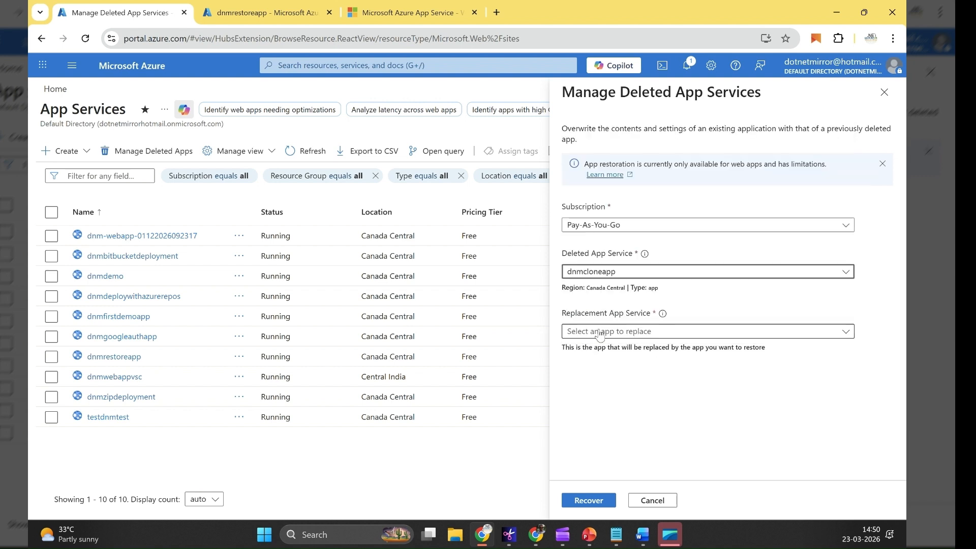
pyautogui.click(601, 363)
pyautogui.click(604, 333)
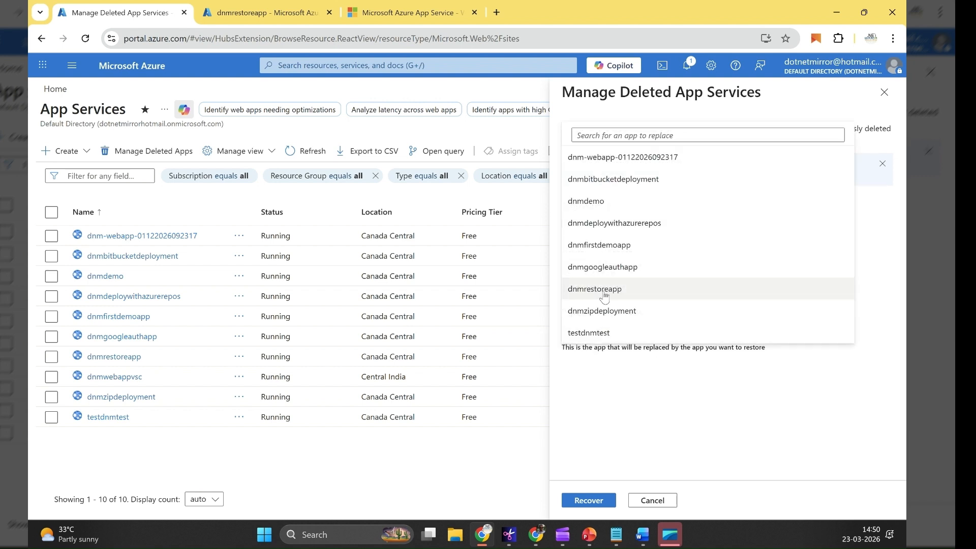
pyautogui.click(605, 300)
pyautogui.click(570, 386)
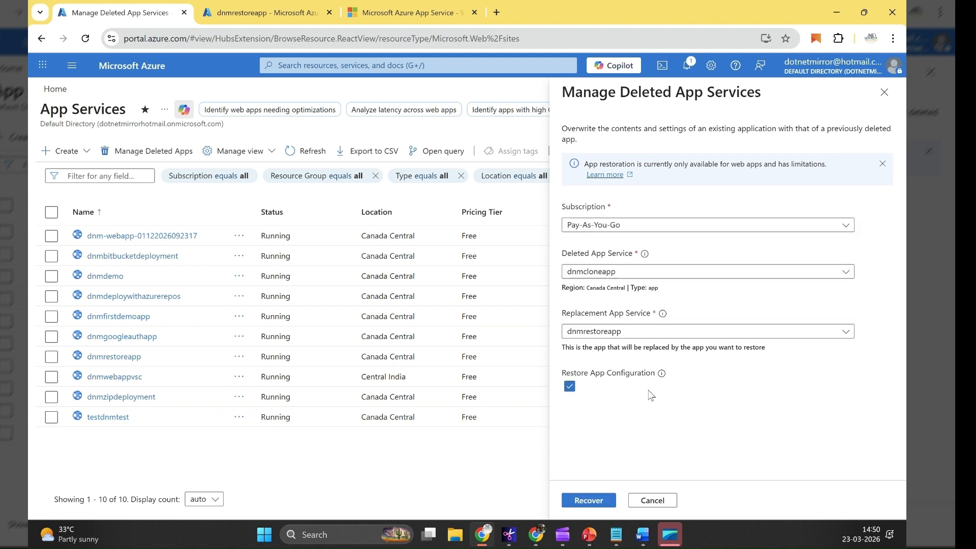
pyautogui.click(593, 499)
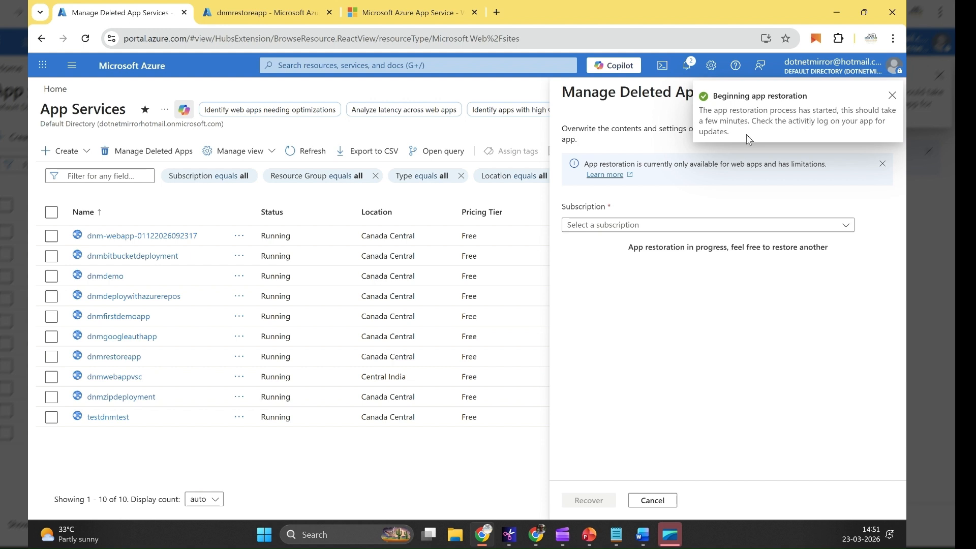
# Step: Reload the dnmrestoreapp site and examine the home page's API URL and connection string
pyautogui.click(415, 18)
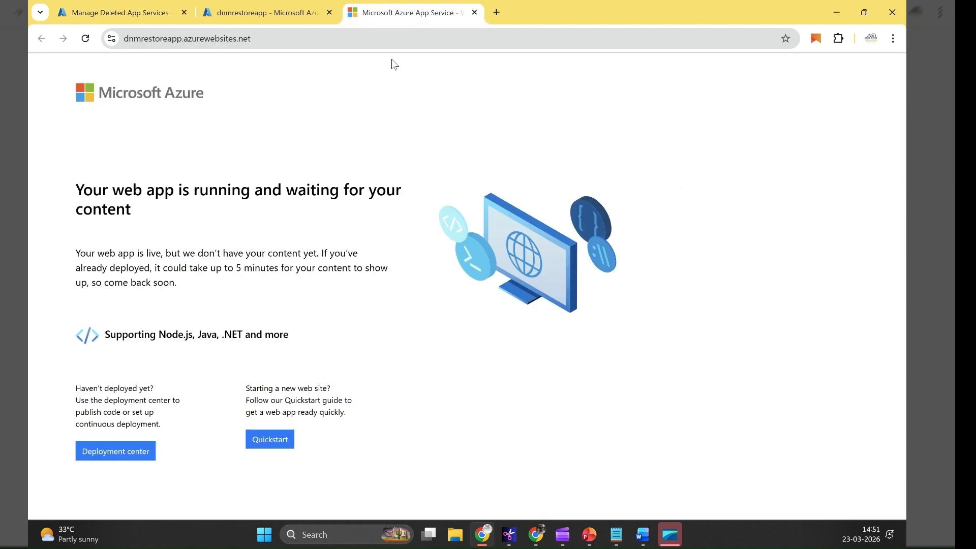
pyautogui.click(85, 38)
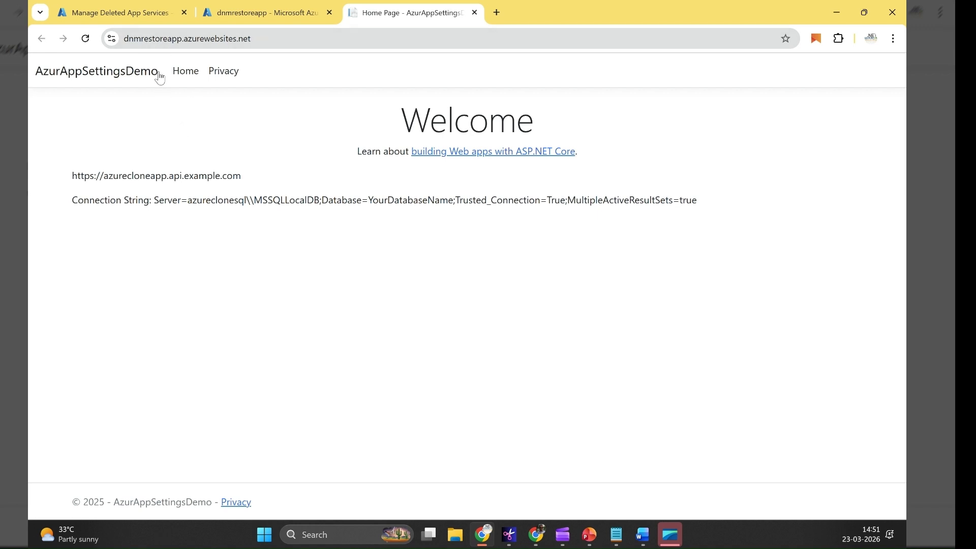
pyautogui.click(194, 74)
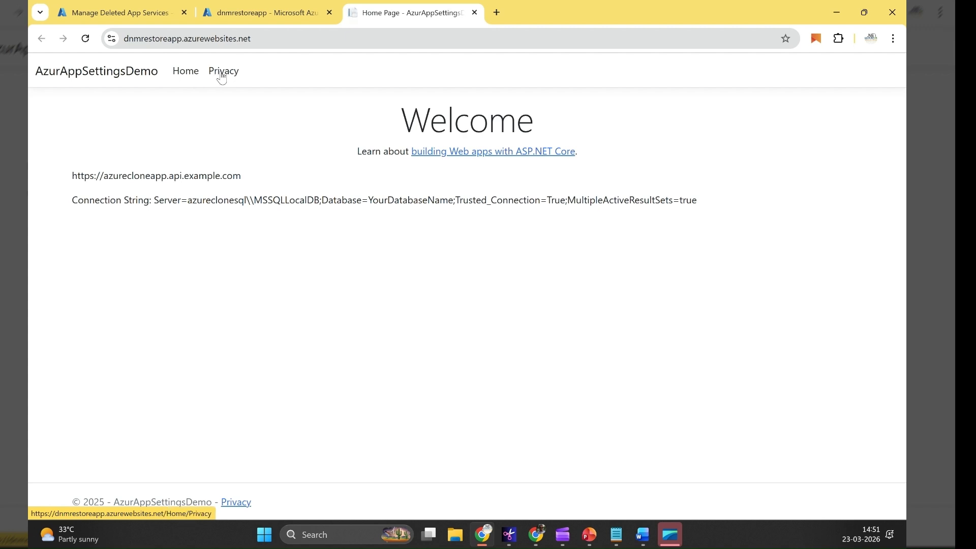
pyautogui.moveTo(104, 175); pyautogui.dragTo(257, 176)
pyautogui.moveTo(117, 204); pyautogui.dragTo(584, 214)
# Step: View the app settings and connection strings in the environment variables of dnmrestoreapp
pyautogui.click(237, 5)
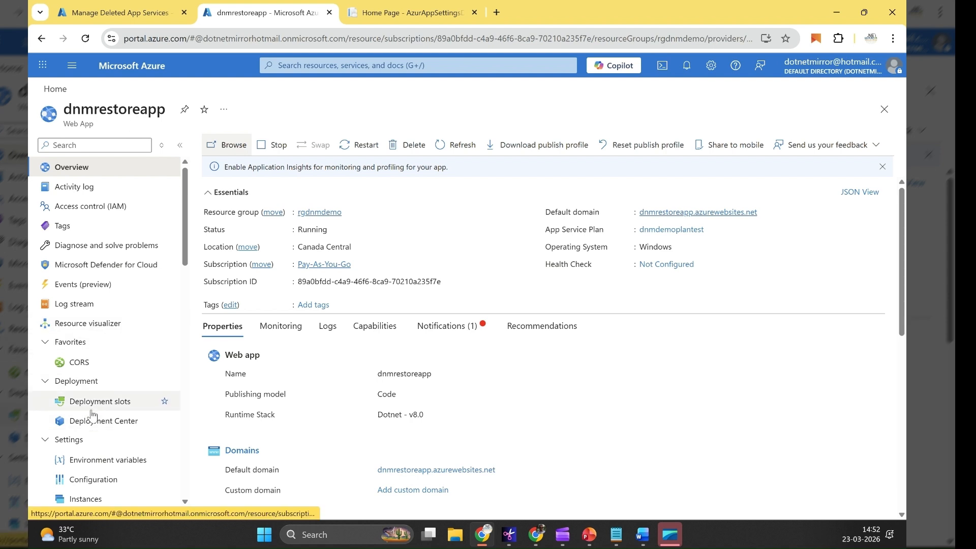
pyautogui.scroll(-2, 96, 396)
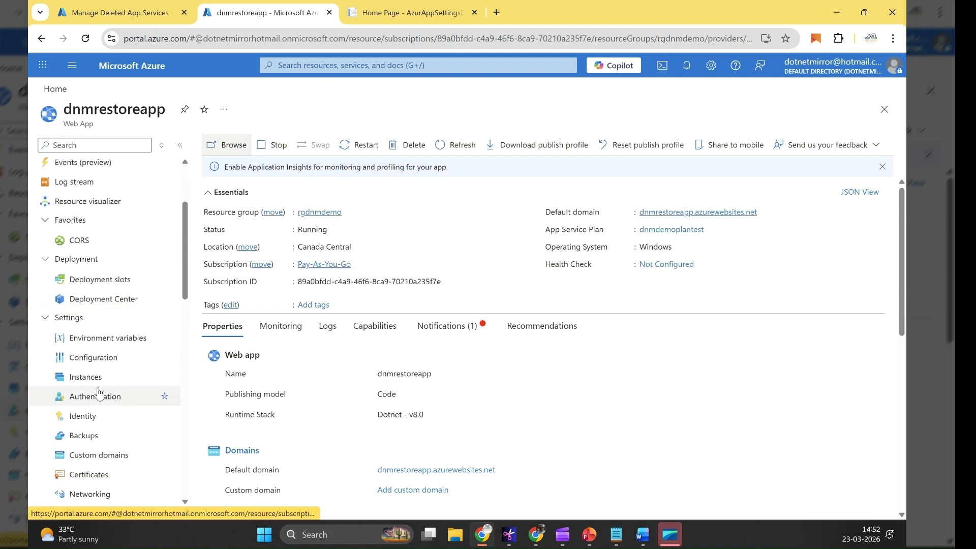
pyautogui.click(114, 336)
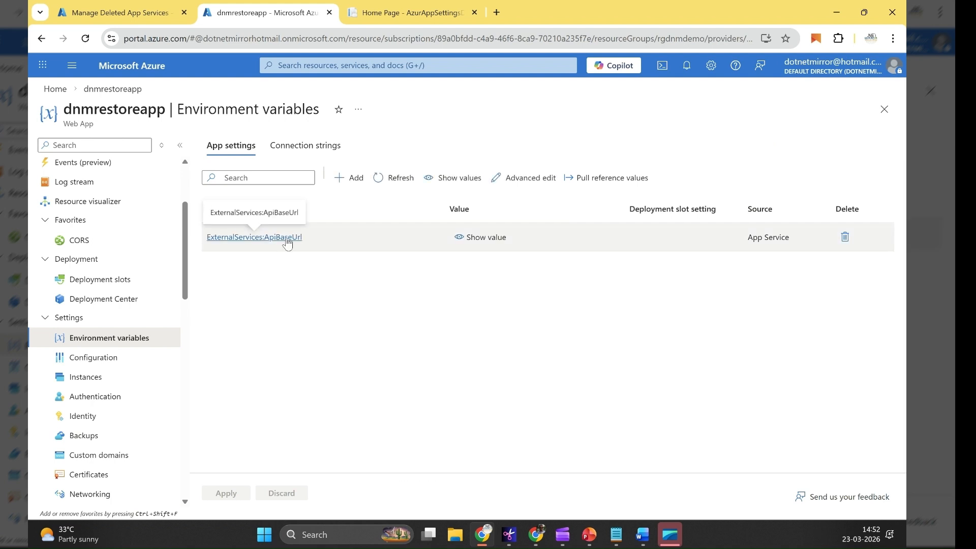
pyautogui.click(306, 147)
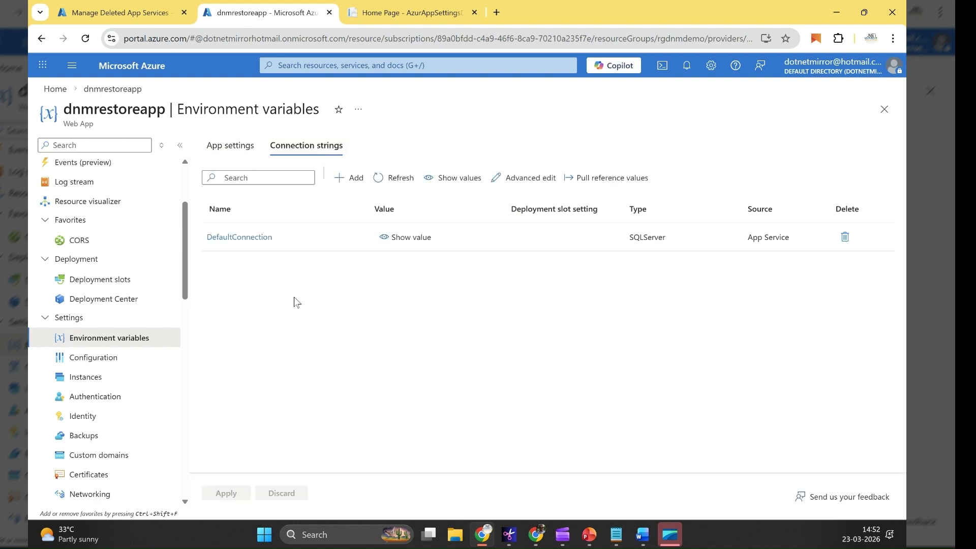
# Step: Copy the Get-AzDeletedWebApp command for dnmcloneapp in 'Canada Central' from the Notepad notes and run it in Azure Cloud Shell PowerShell
pyautogui.click(144, 11)
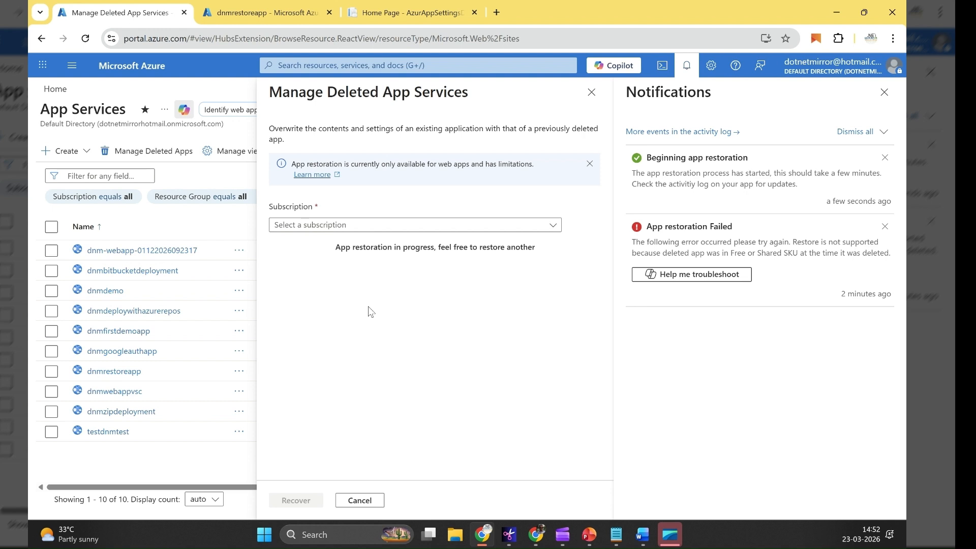
pyautogui.click(617, 534)
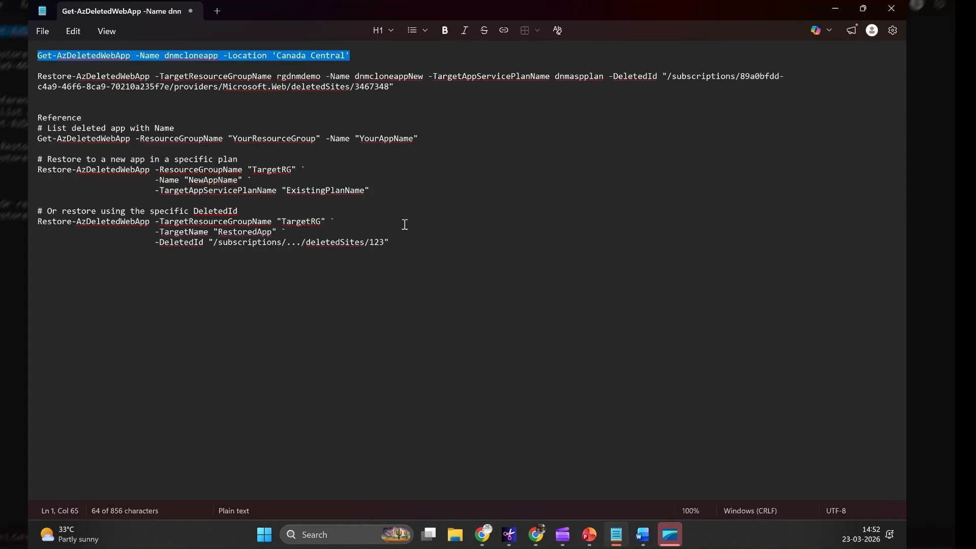
pyautogui.click(357, 116)
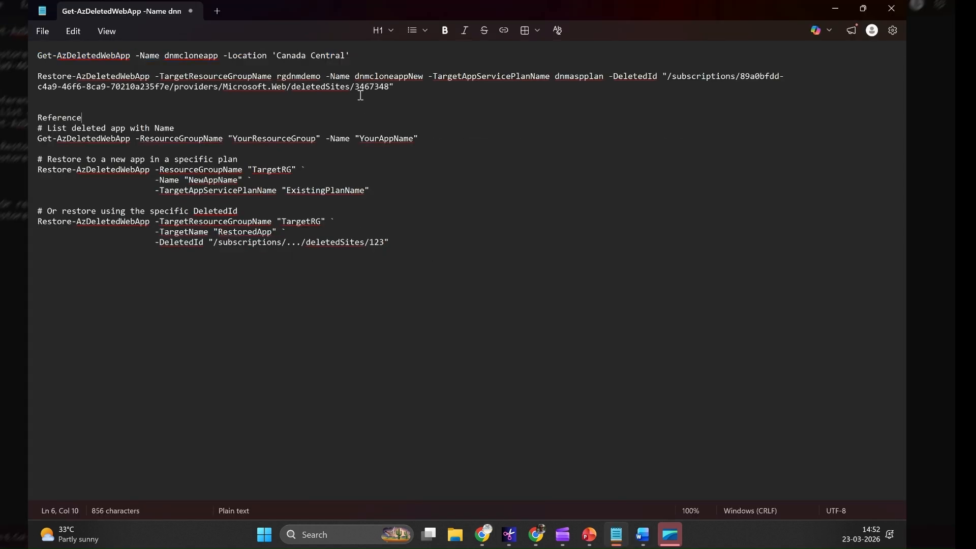
pyautogui.moveTo(361, 54); pyautogui.dragTo(33, 56)
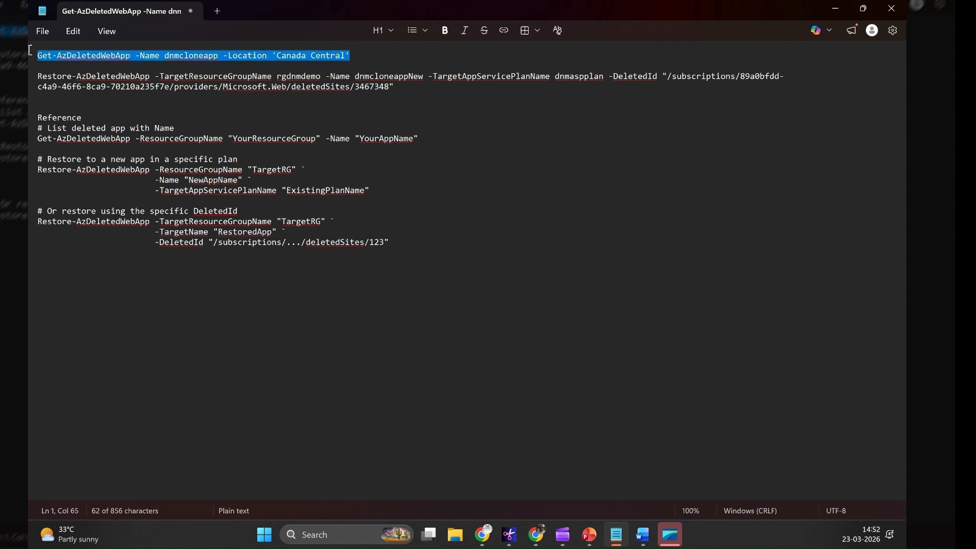
pyautogui.click(478, 536)
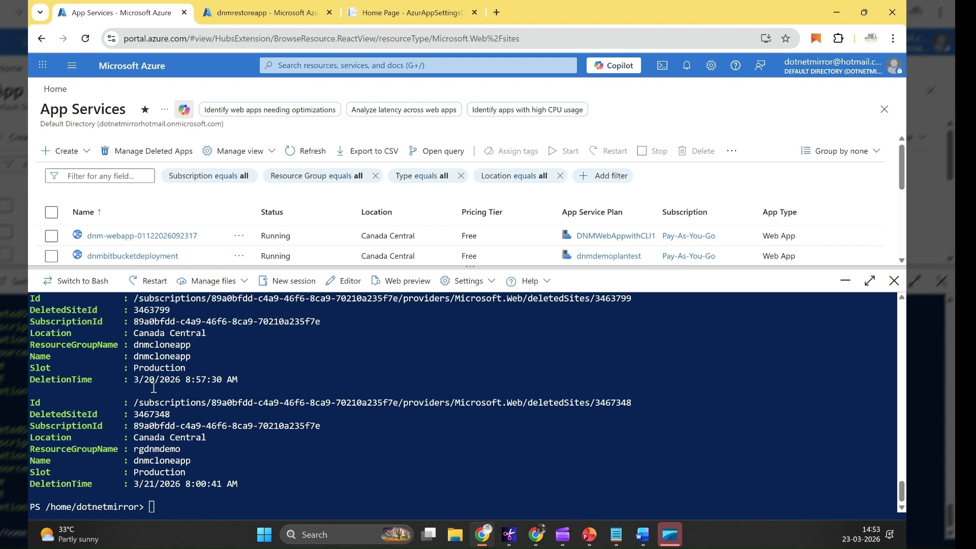
# Step: Copy the full Id of deleted site 3463799 from Cloud Shell and replace the -DeletedId value in Notepad's dnmcloneappNew restore command with it
pyautogui.scroll(1, 155, 389)
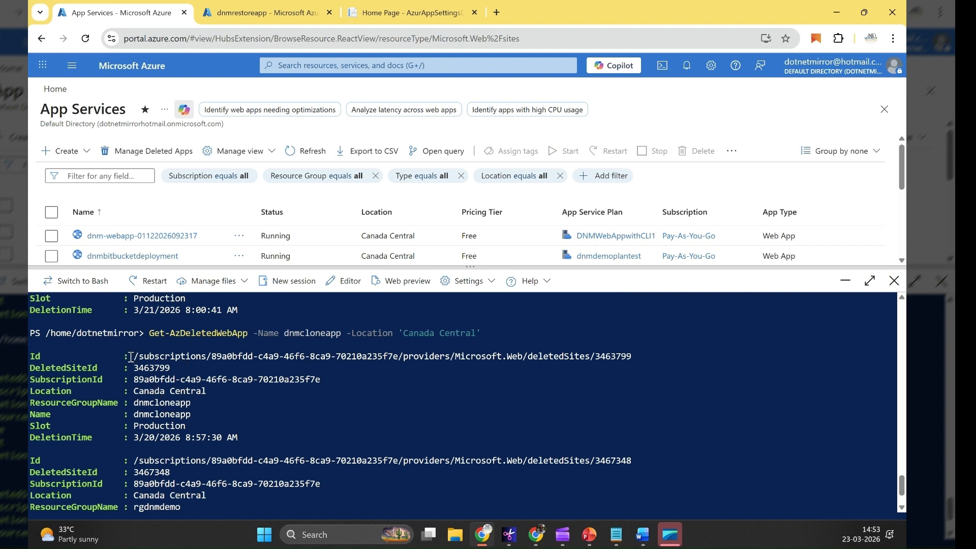
pyautogui.moveTo(134, 356)
pyautogui.mouseDown()
pyautogui.moveTo(448, 368)
pyautogui.moveTo(634, 356)
pyautogui.moveTo(520, 368)
pyautogui.moveTo(134, 356)
pyautogui.mouseUp()
pyautogui.hotkey('ctrl', 'c')
pyautogui.hotkey('ctrl', 'c')
pyautogui.click(617, 535)
pyautogui.click(548, 153)
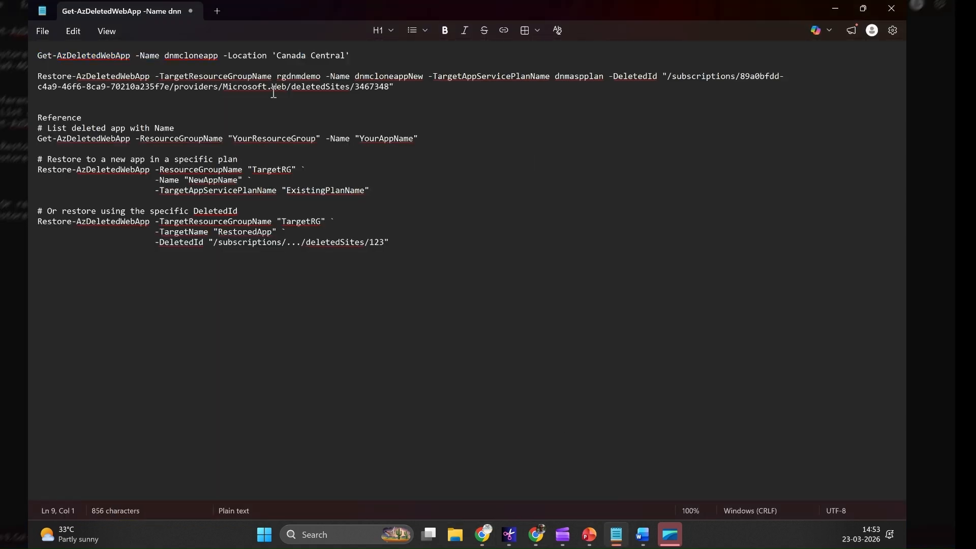
pyautogui.click(668, 77)
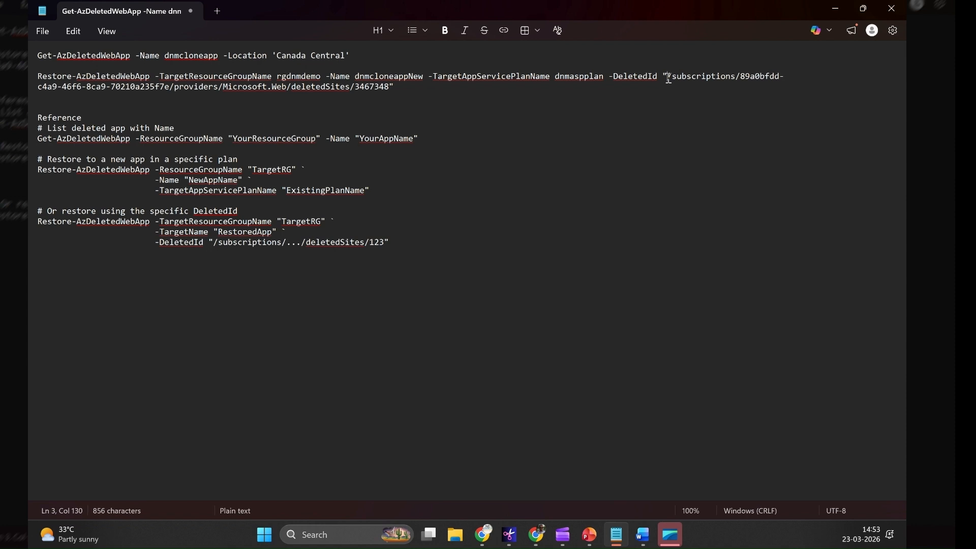
pyautogui.keyDown('shift'); pyautogui.click(389, 87); pyautogui.keyUp('shift')
pyautogui.press('BackSpace')
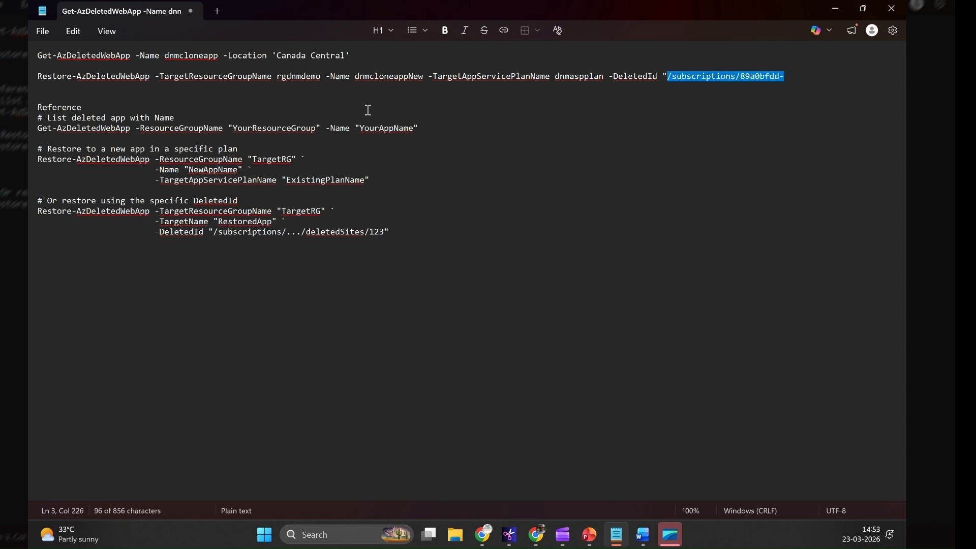
pyautogui.hotkey('ctrl', 'v')
# Step: Search the web in Chrome for Restore-AzDeletedWebApp, open Microsoft's Restore Deleted Apps article and copy the -RestoreContentOnly flag
pyautogui.click(501, 16)
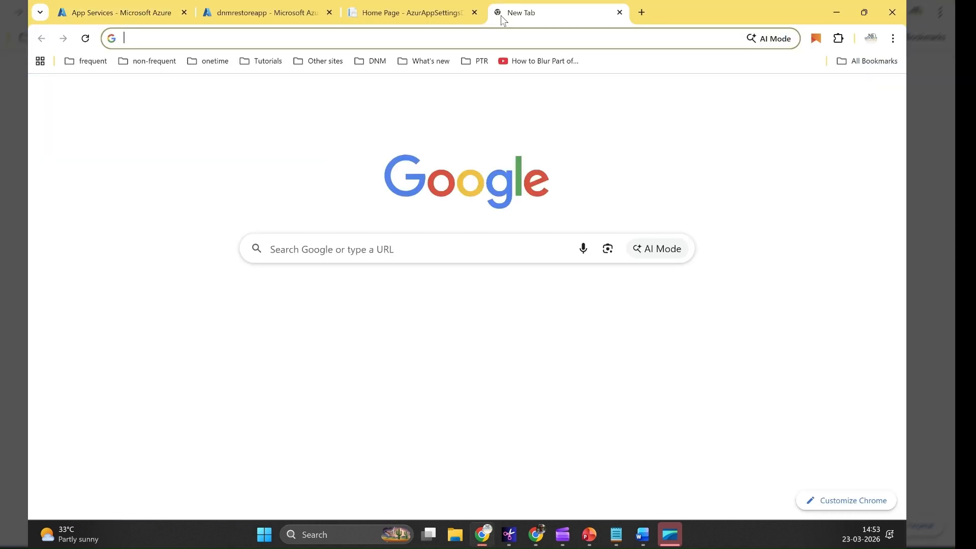
pyautogui.hotkey('ctrl', 'v')
pyautogui.press('Return')
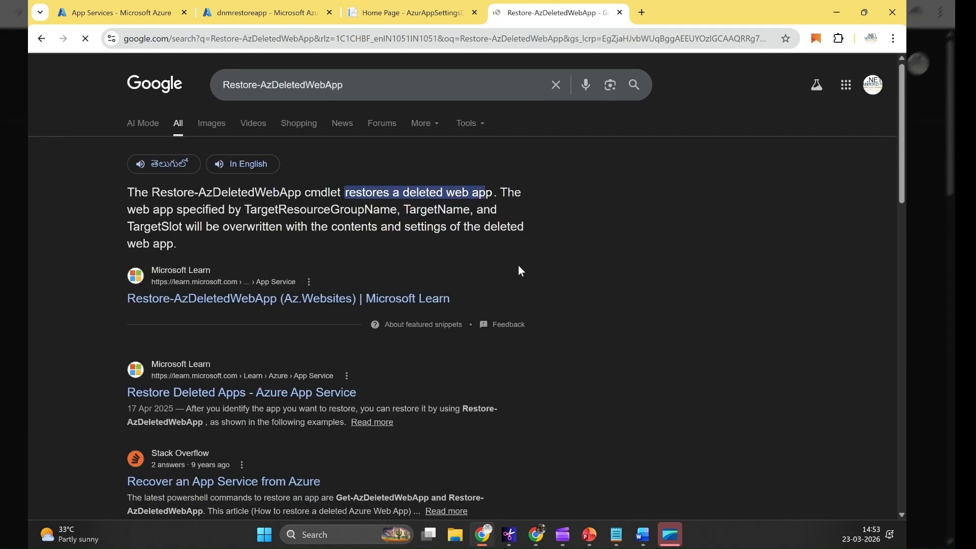
pyautogui.click(242, 393)
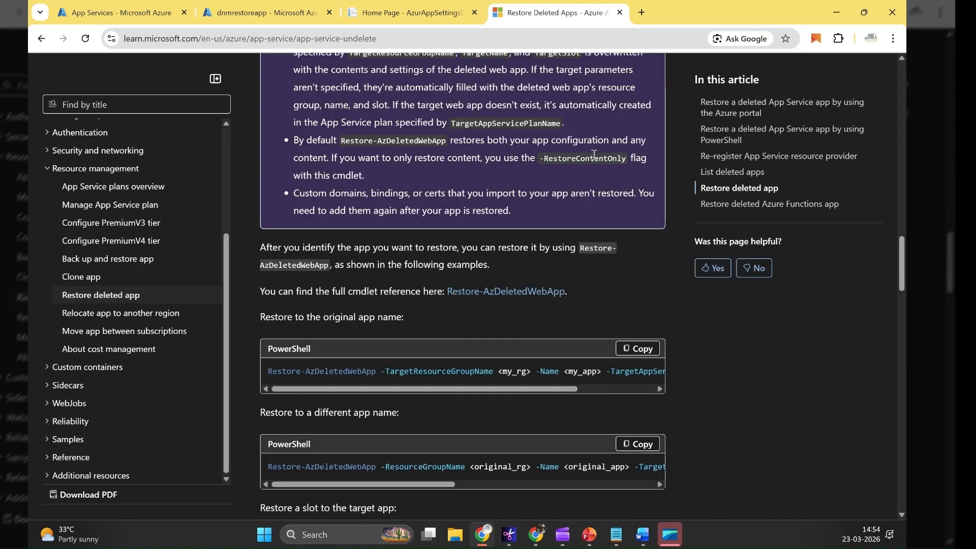
pyautogui.moveTo(626, 162); pyautogui.dragTo(545, 161)
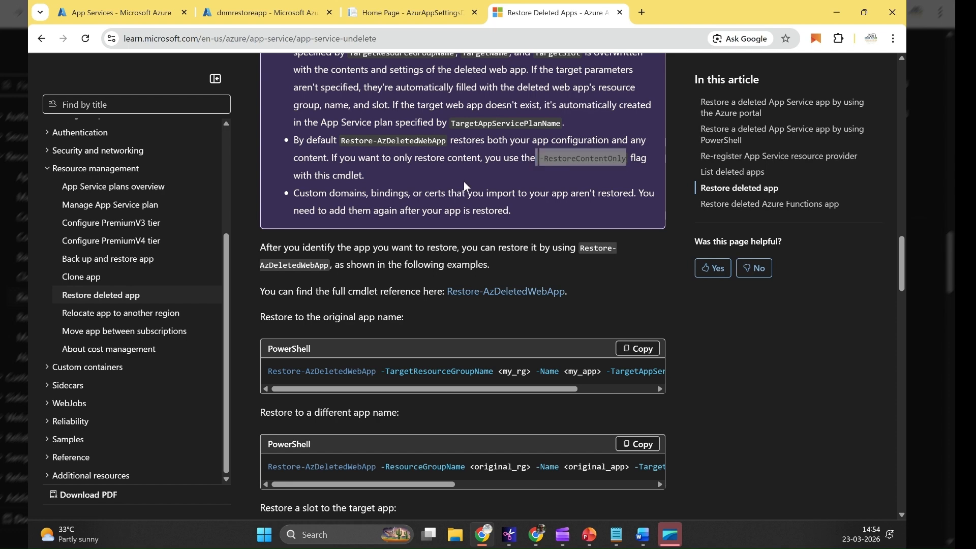
# Step: Append -RestoreContentOnly to the Restore-AzDeletedWebApp command in Notepad and copy the complete command
pyautogui.hotkey('alt', 'Tab')
pyautogui.click(418, 90)
pyautogui.hotkey('ctrl', 'v')
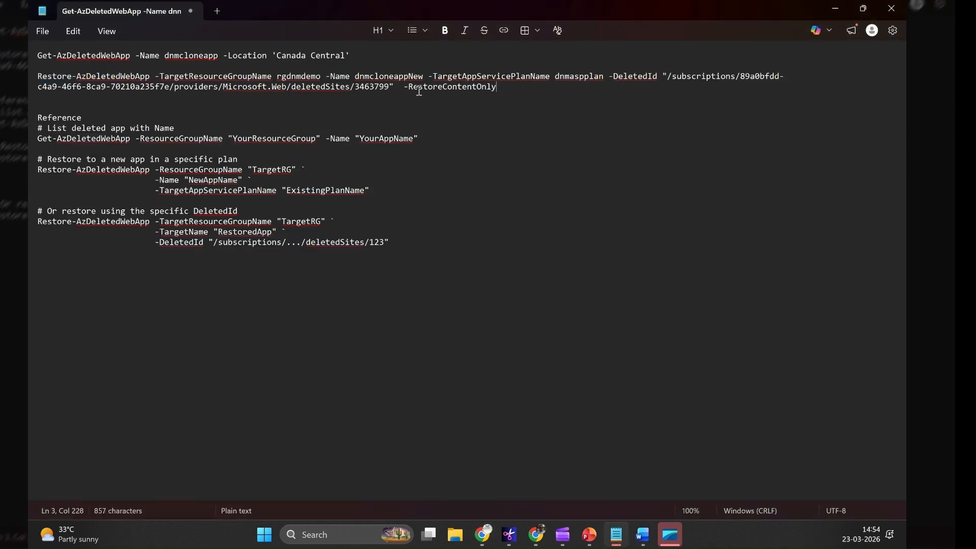
pyautogui.moveTo(514, 87); pyautogui.dragTo(30, 74)
pyautogui.hotkey('ctrl', 'c')
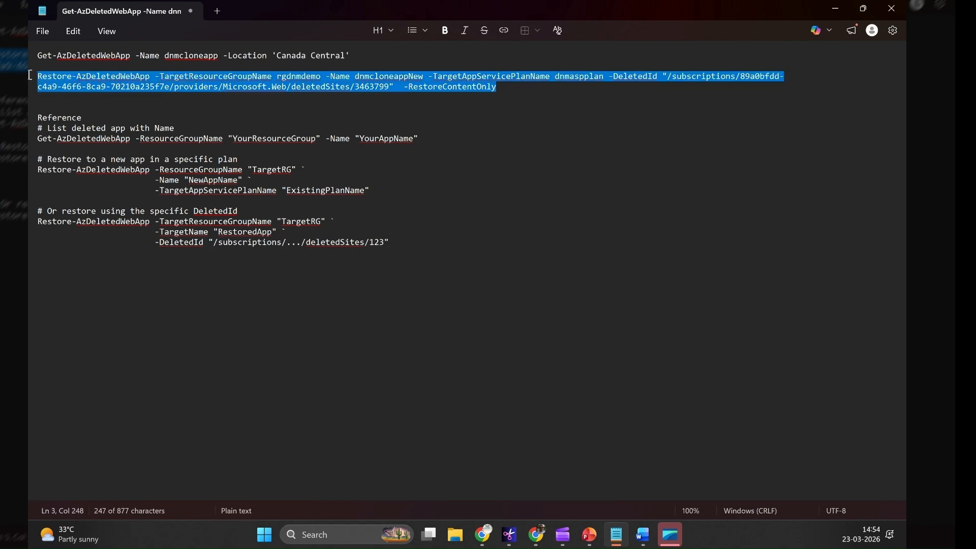
# Step: Run the copied Restore-AzDeletedWebApp command with -RestoreContentOnly in Cloud Shell, targeting dnmcloneappNew in rgdnmdemo on the dnmaspplan plan
pyautogui.click(482, 534)
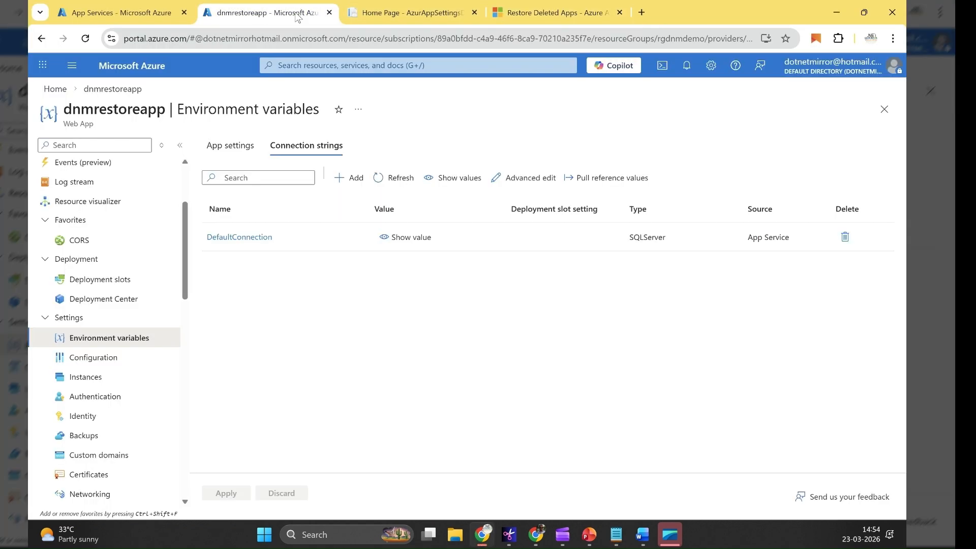
pyautogui.click(299, 13)
pyautogui.click(404, 15)
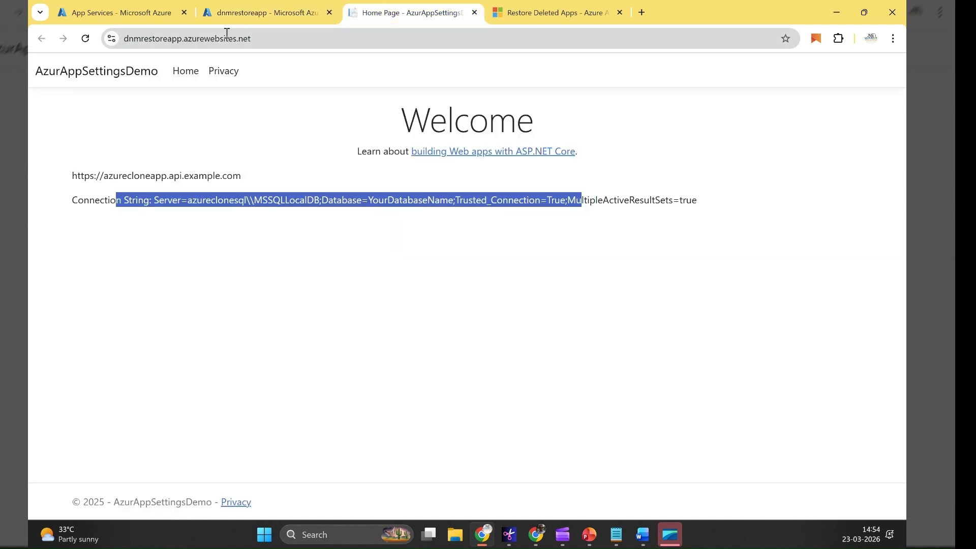
pyautogui.click(159, 20)
pyautogui.scroll(-3, 179, 502)
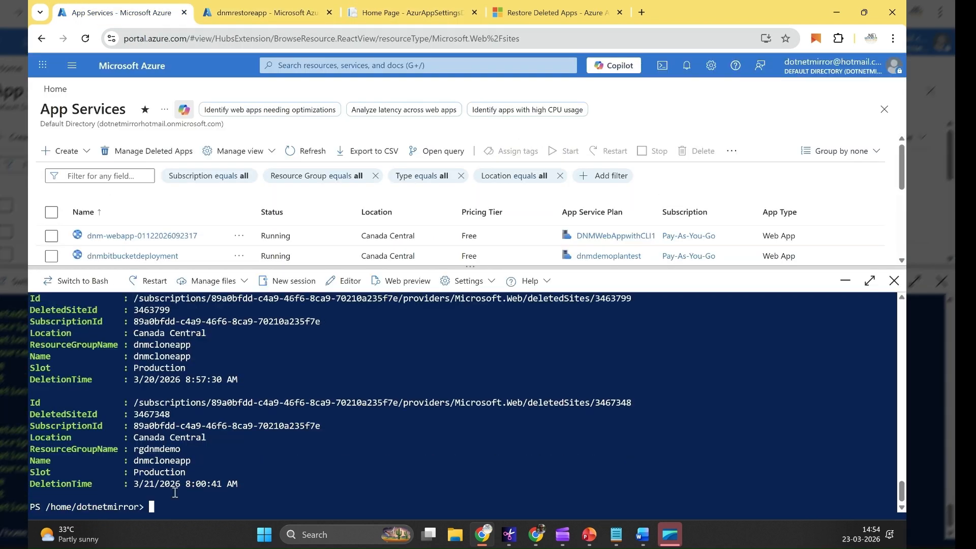
pyautogui.rightClick(179, 507)
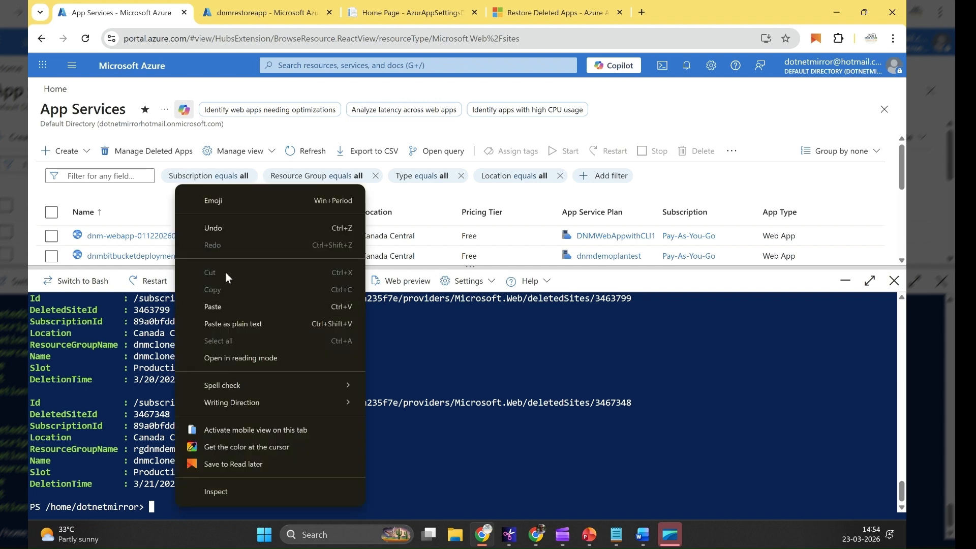
pyautogui.click(223, 307)
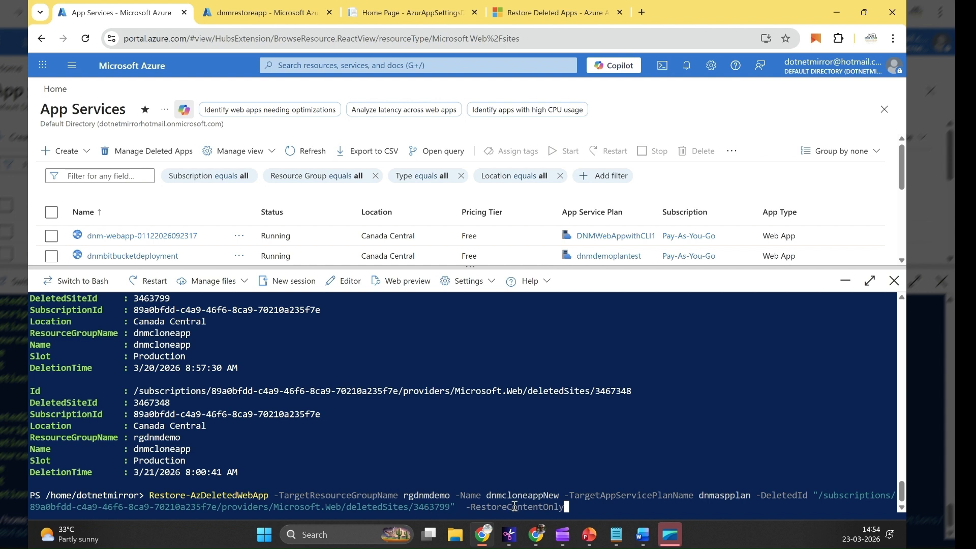
pyautogui.press('Return')
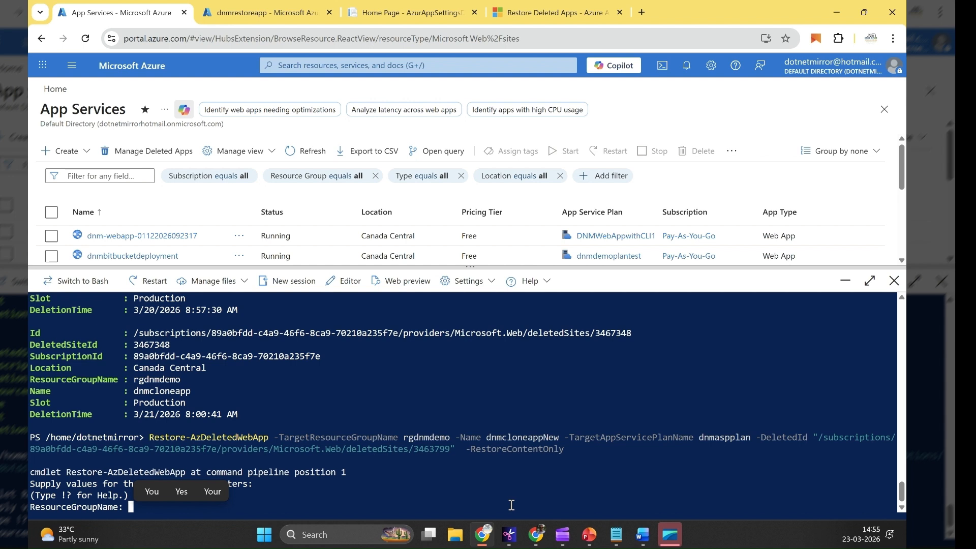
# Step: Supply rgdnmdemo as the ResourceGroupName and answer Y to create the dnmcloneappNew web app
pyautogui.write('re')
pyautogui.press('BackSpace')
pyautogui.write('gdnmdemo')
pyautogui.press('Return')
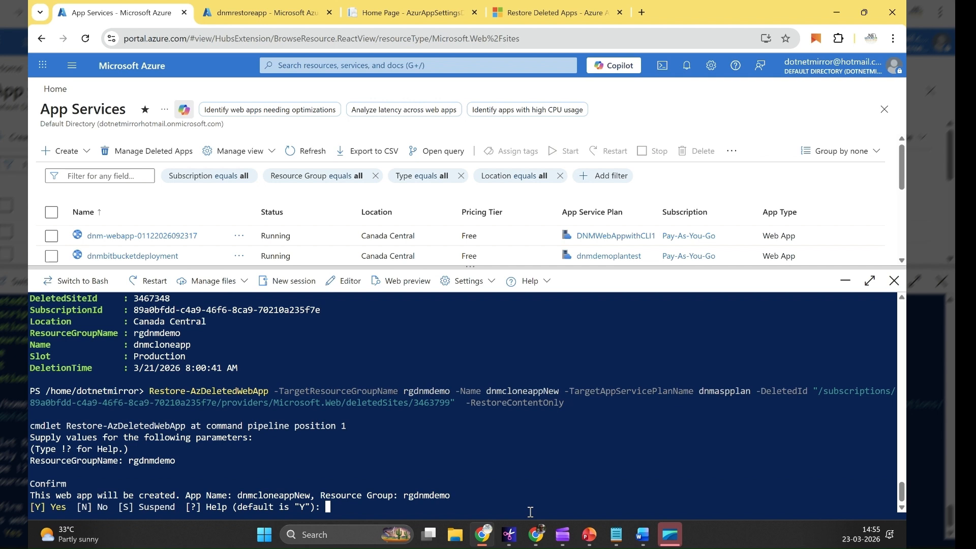
pyautogui.write('Y')
pyautogui.press('Return')
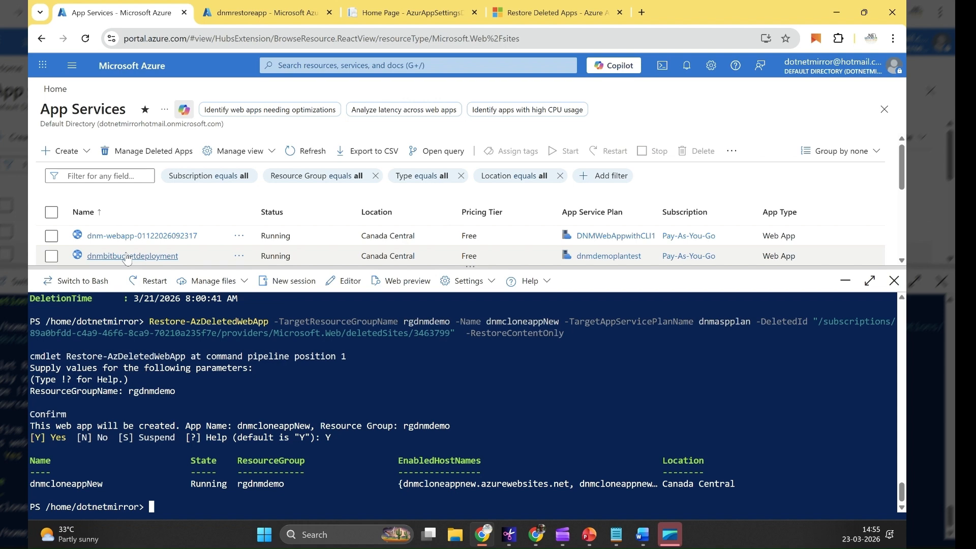
# Step: Open dnmcloneappNew from the rgdnmdemo resource group and browse to its site
pyautogui.click(254, 14)
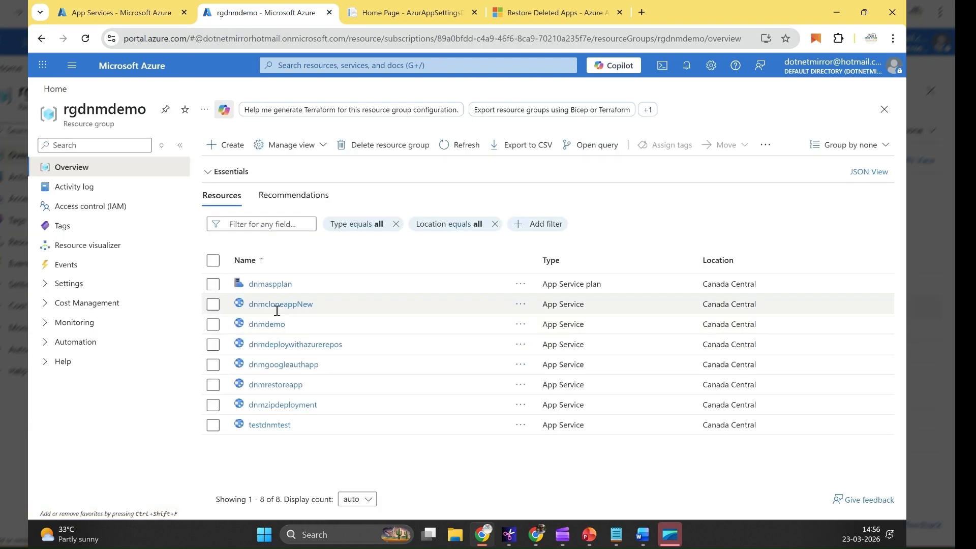
pyautogui.click(281, 306)
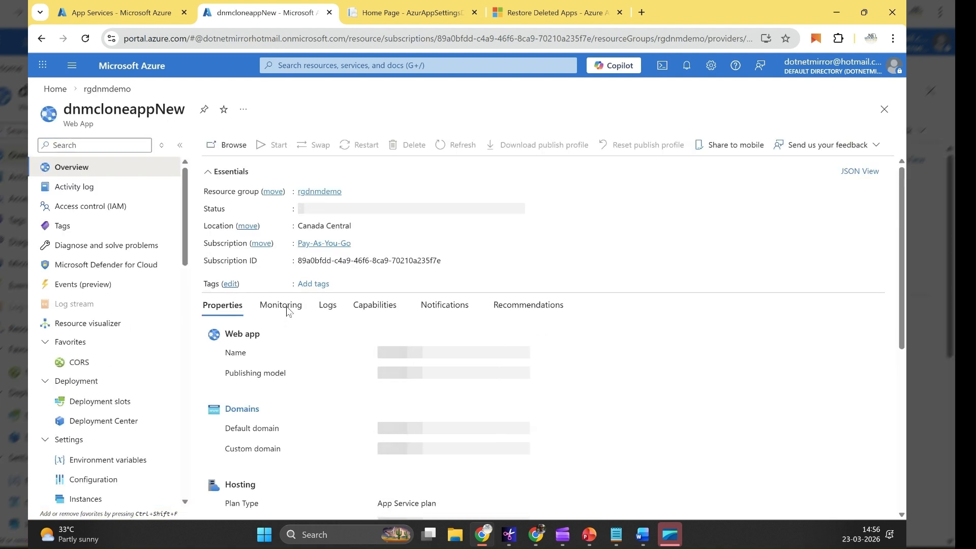
pyautogui.click(225, 145)
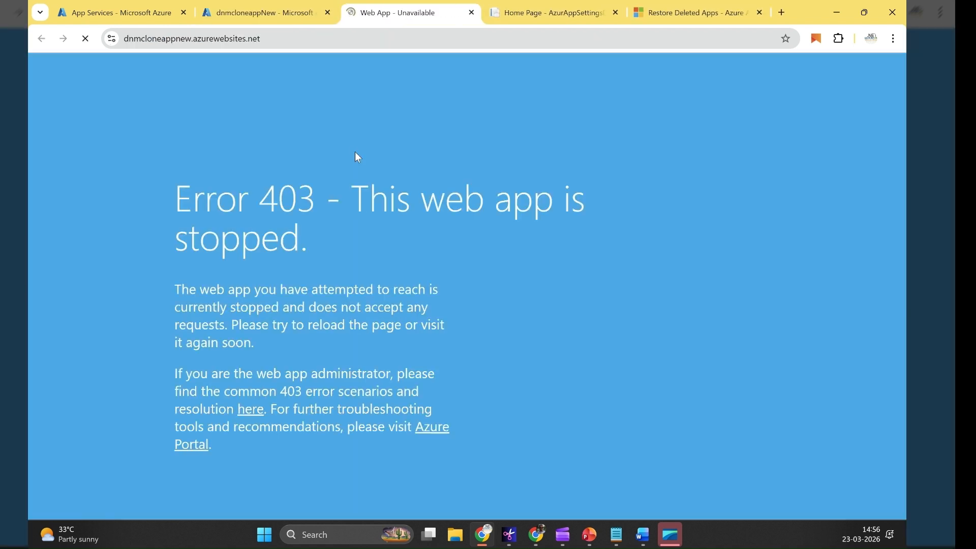
# Step: Start the dnmcloneappNew web app and reload its site
pyautogui.click(290, 19)
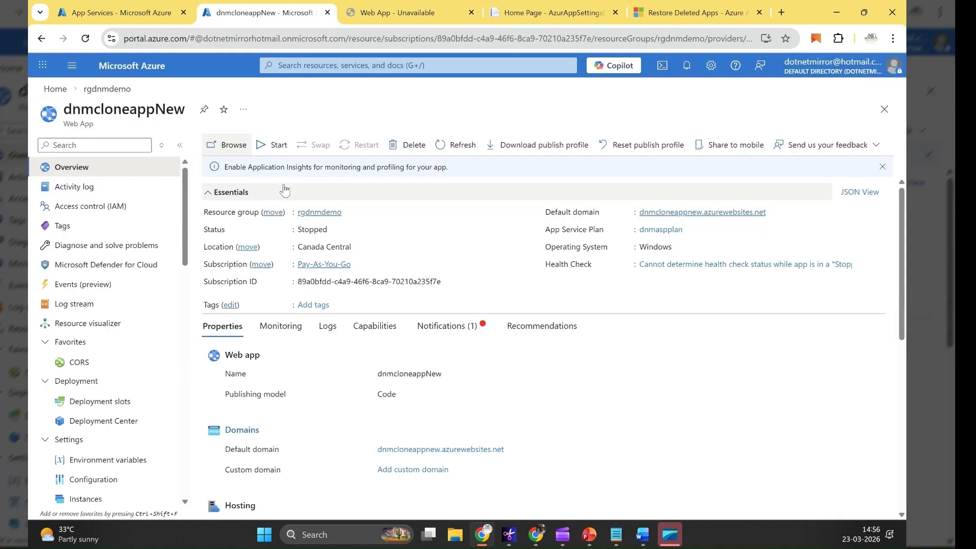
pyautogui.click(272, 146)
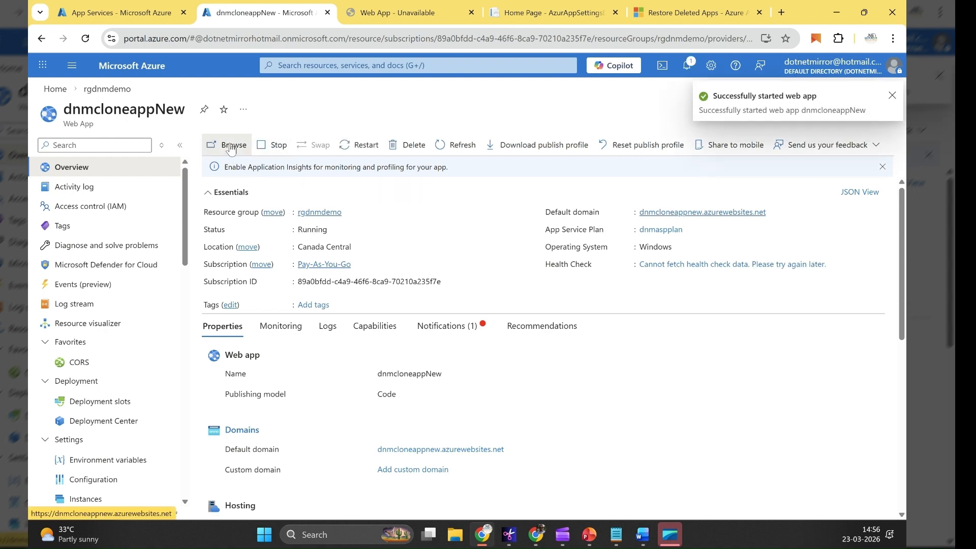
pyautogui.click(364, 6)
pyautogui.click(86, 41)
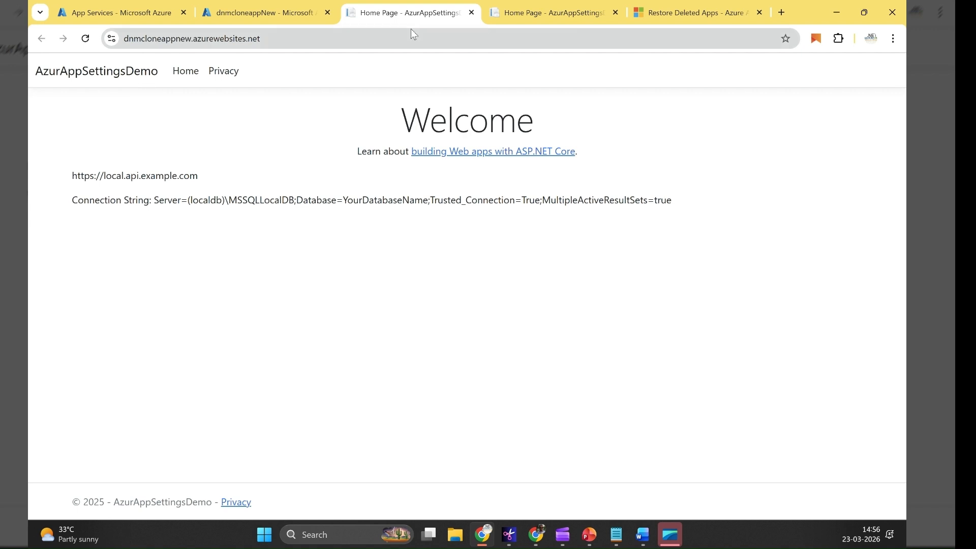
# Step: Examine the API URL and connection string on the dnmcloneappNew home page
pyautogui.doubleClick(124, 174)
pyautogui.click(168, 178)
pyautogui.moveTo(101, 175); pyautogui.dragTo(305, 204)
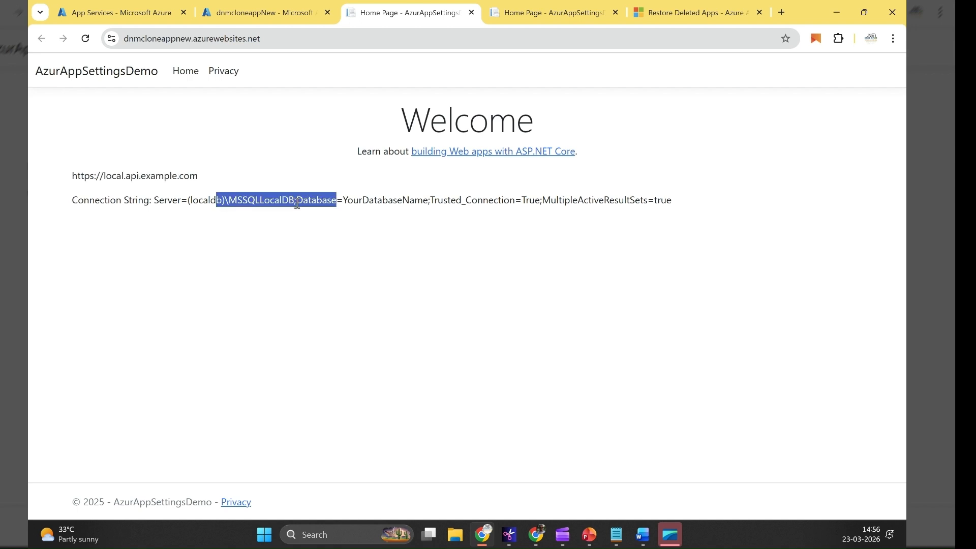
# Step: View the app settings and connection strings of dnmcloneappNew, checking the -RestoreContentOnly flag of the restore command in Notepad
pyautogui.click(273, 13)
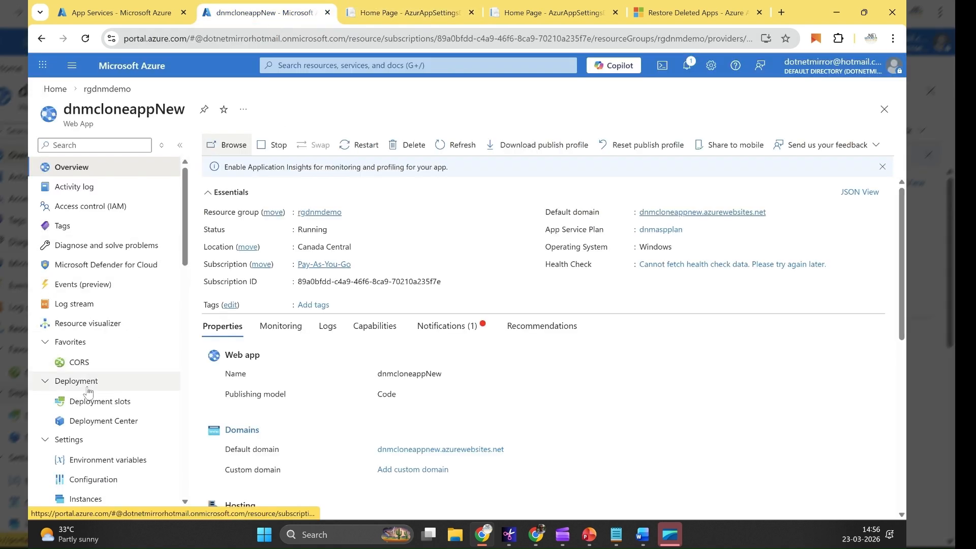
pyautogui.scroll(-1, 100, 433)
pyautogui.click(102, 399)
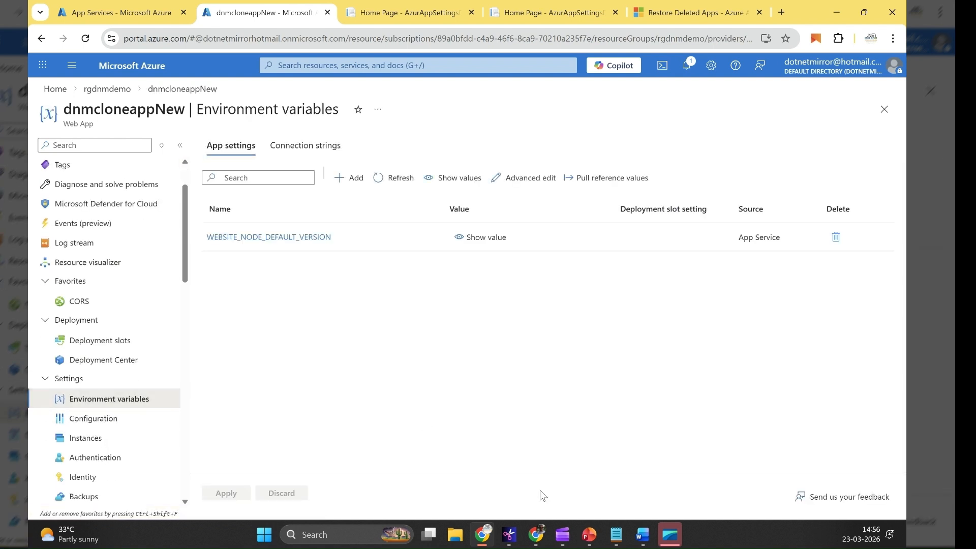
pyautogui.click(615, 535)
pyautogui.moveTo(403, 87); pyautogui.dragTo(516, 86)
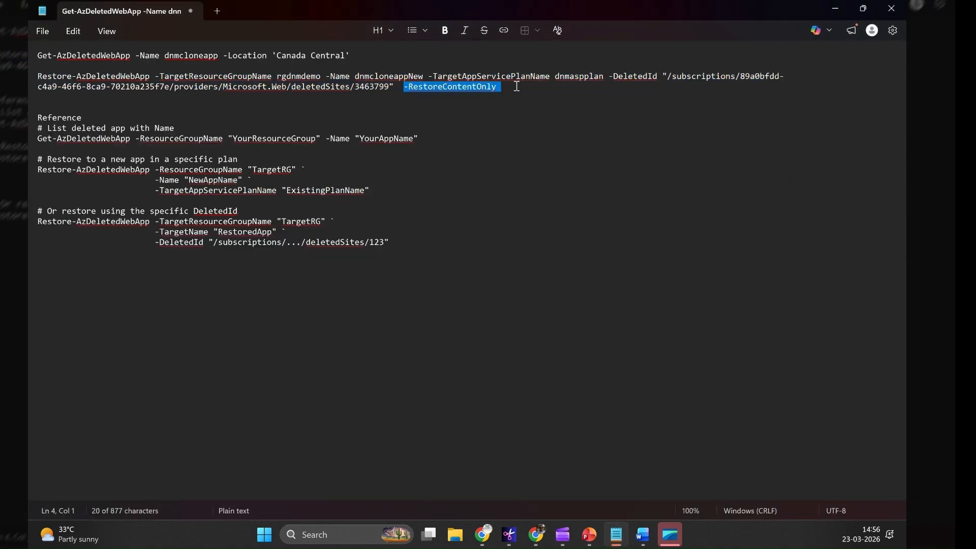
pyautogui.click(835, 8)
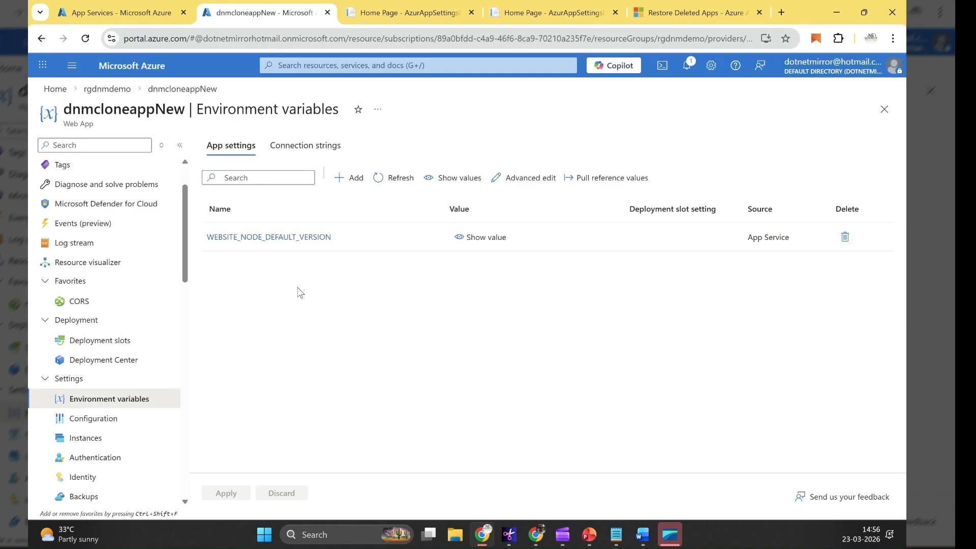
pyautogui.click(306, 151)
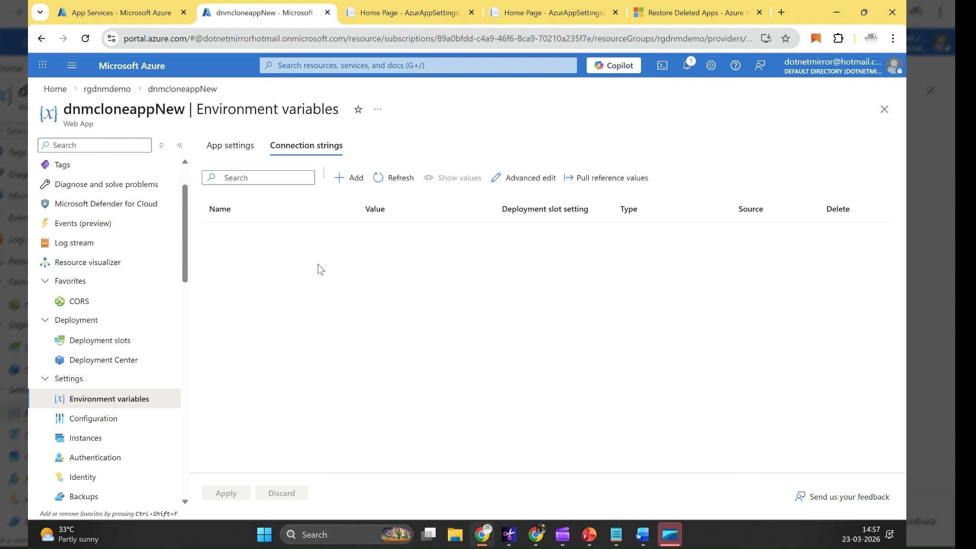
# Step: Compare the API URL and connection string on the home pages of the dnmcloneappNew and dnmrestoreapp sites
pyautogui.click(420, 15)
pyautogui.click(530, 19)
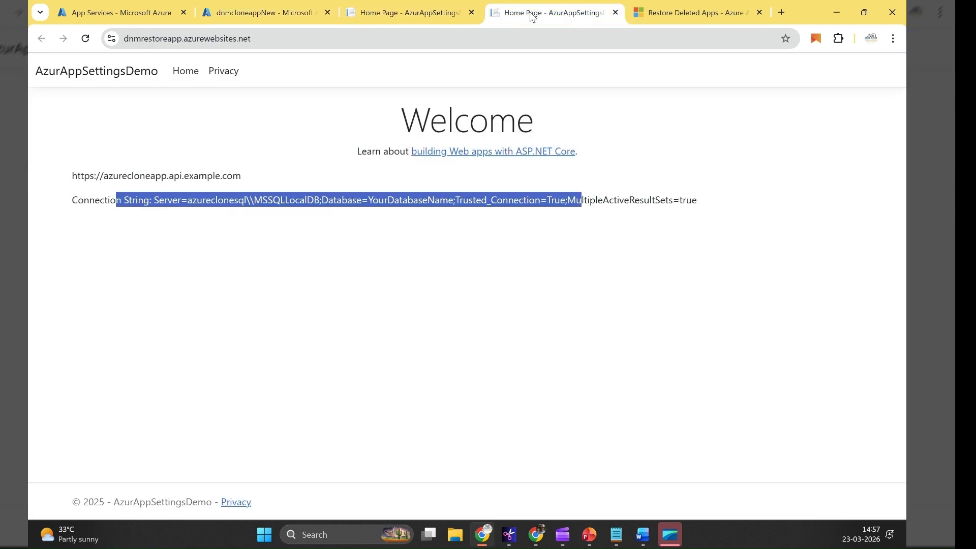
pyautogui.click(436, 15)
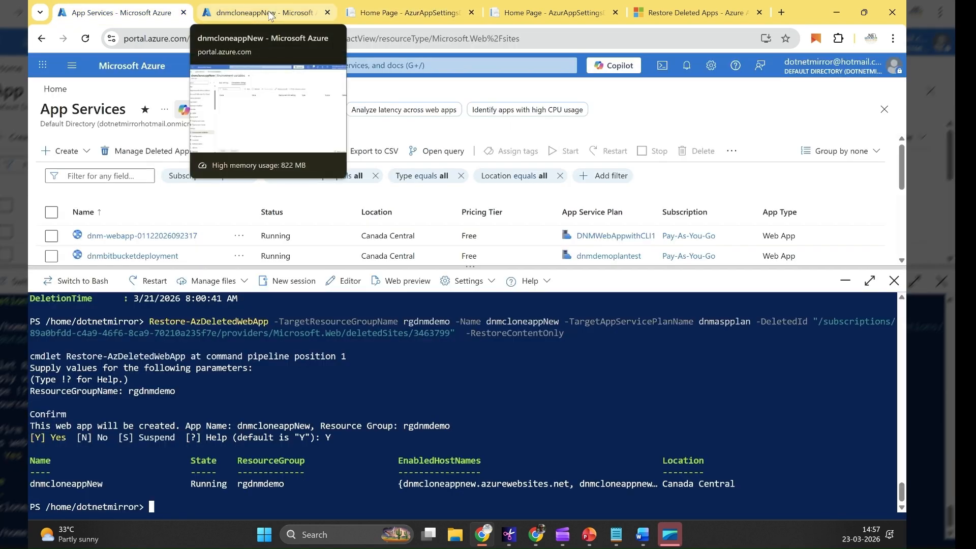
# Step: Return to the portal home, open App Services, and bring up the deleted apps available under Manage Deleted App Services
pyautogui.click(270, 14)
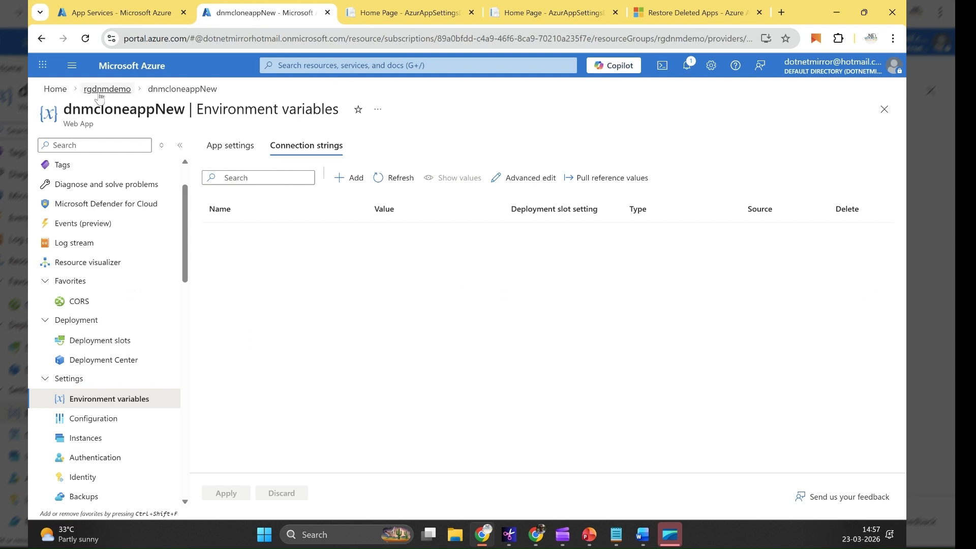
pyautogui.click(91, 74)
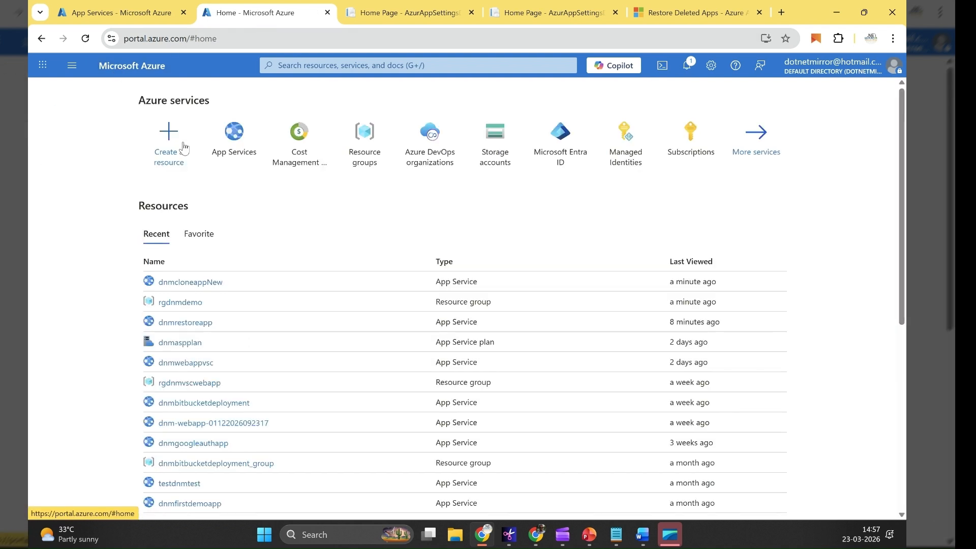
pyautogui.click(231, 137)
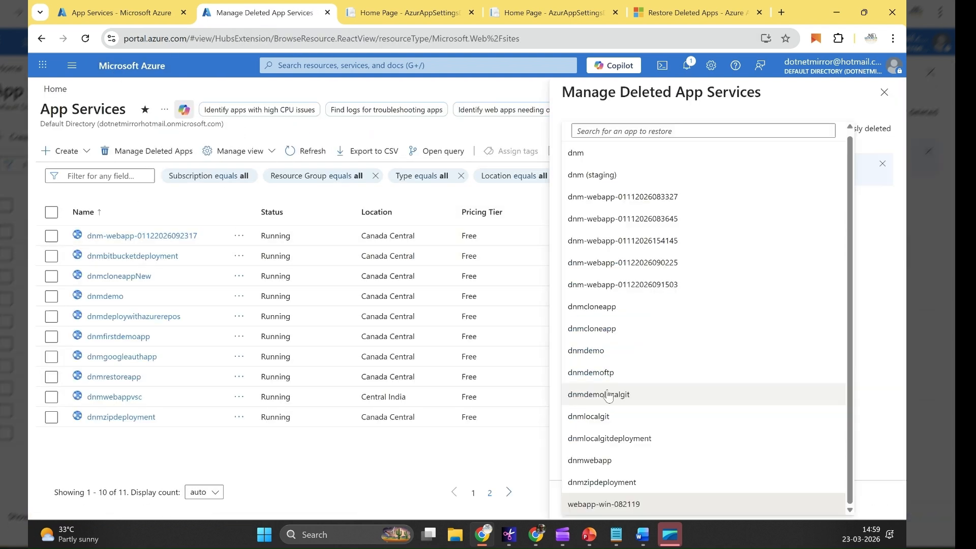
# Step: Recover the deleted app dnmdemoftp into the replacement app dnmrestoreapp with Restore App Configuration enabled
pyautogui.click(607, 373)
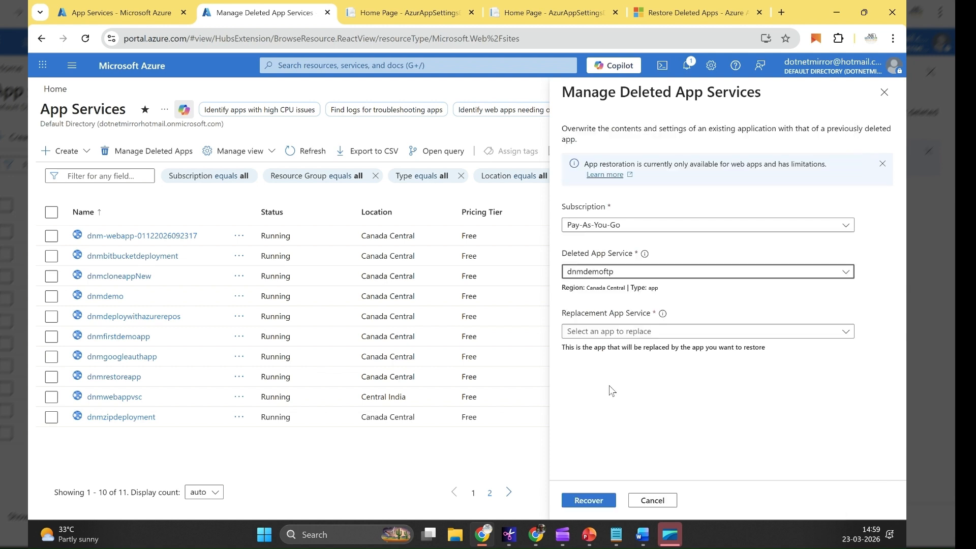
pyautogui.click(615, 332)
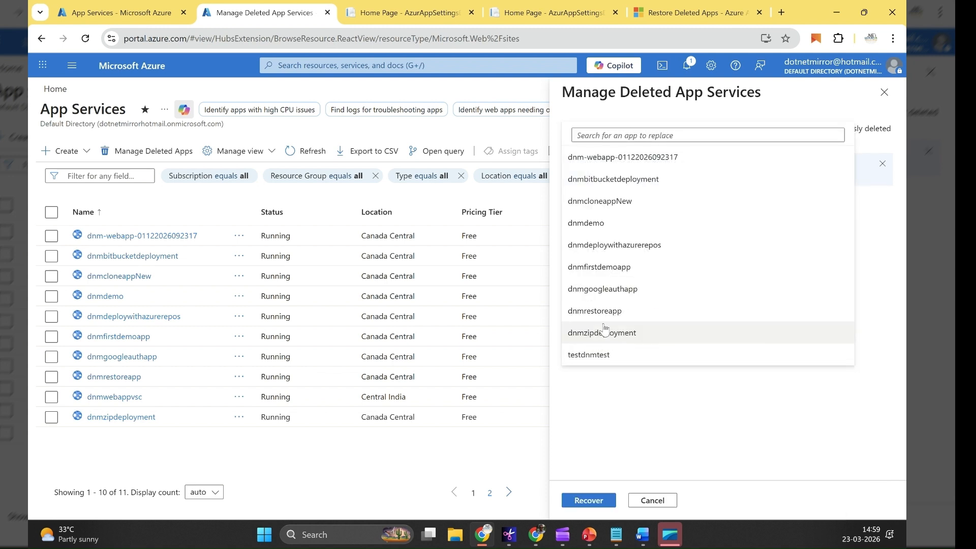
pyautogui.click(608, 334)
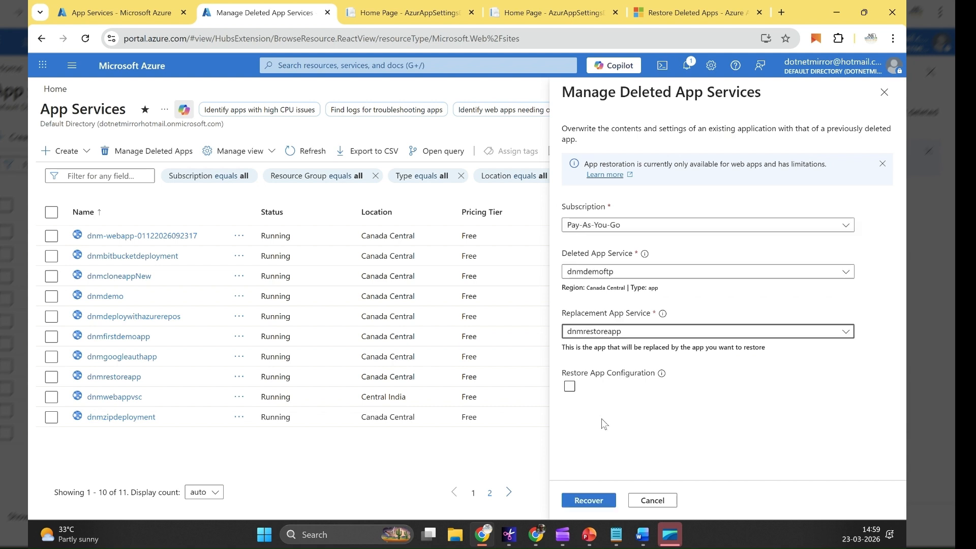
pyautogui.click(569, 387)
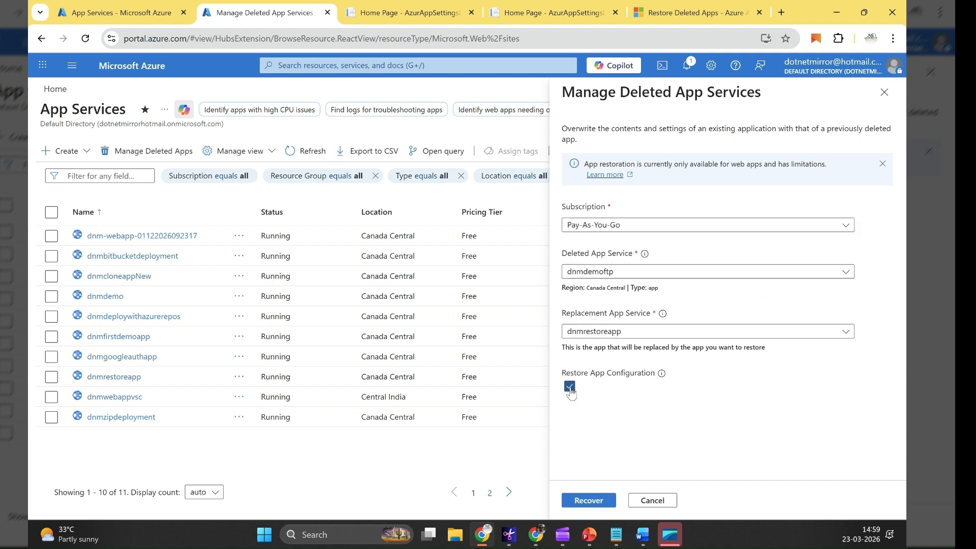
pyautogui.click(588, 501)
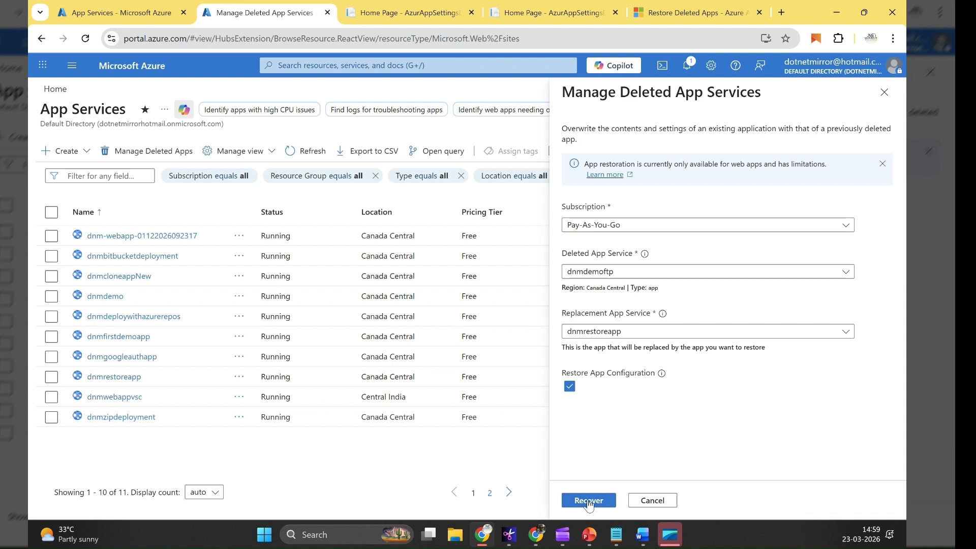